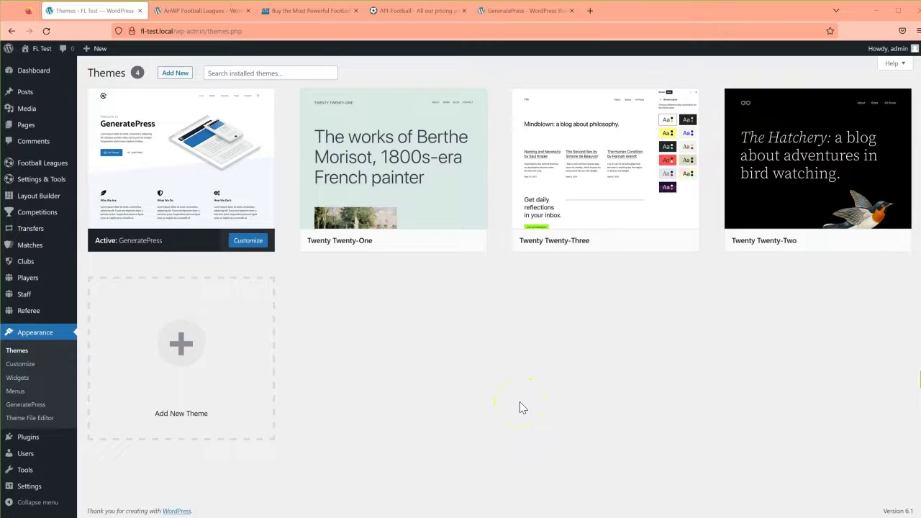
Step: Review the web pages for the GeneratePress theme, the AnWP Football Leagues plugin and its premium version
left_click(510, 10)
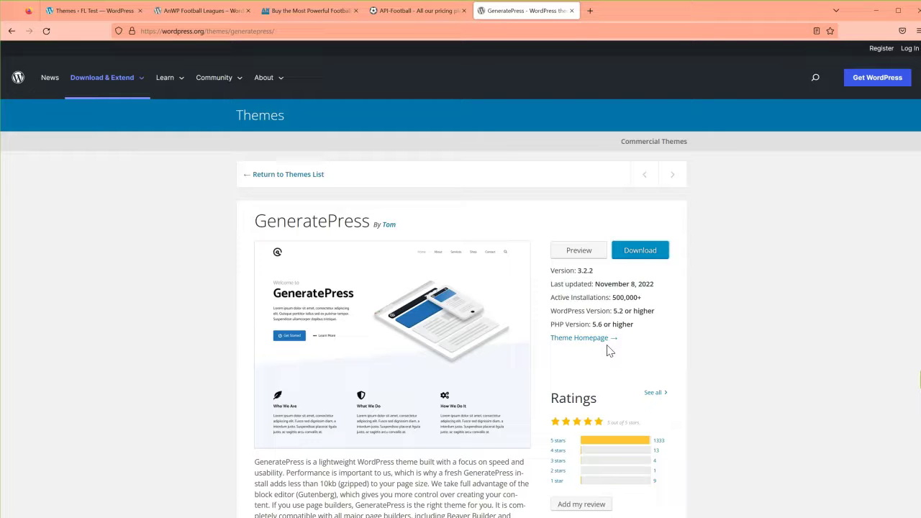
left_click(193, 11)
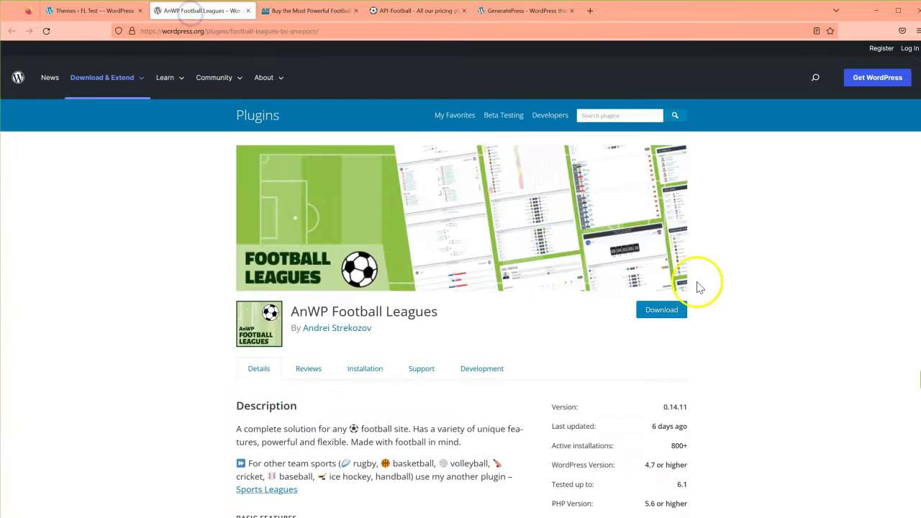
scroll(697, 292, "down", 1)
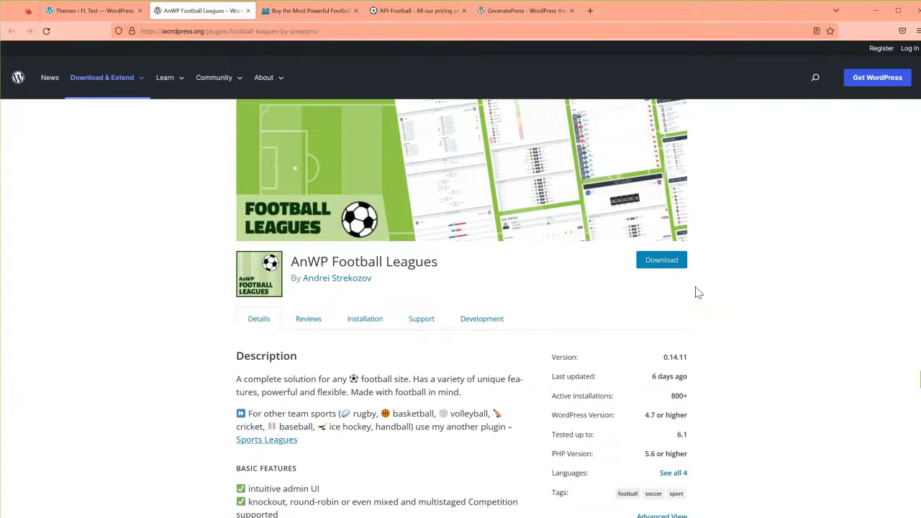
scroll(697, 293, "up", 1)
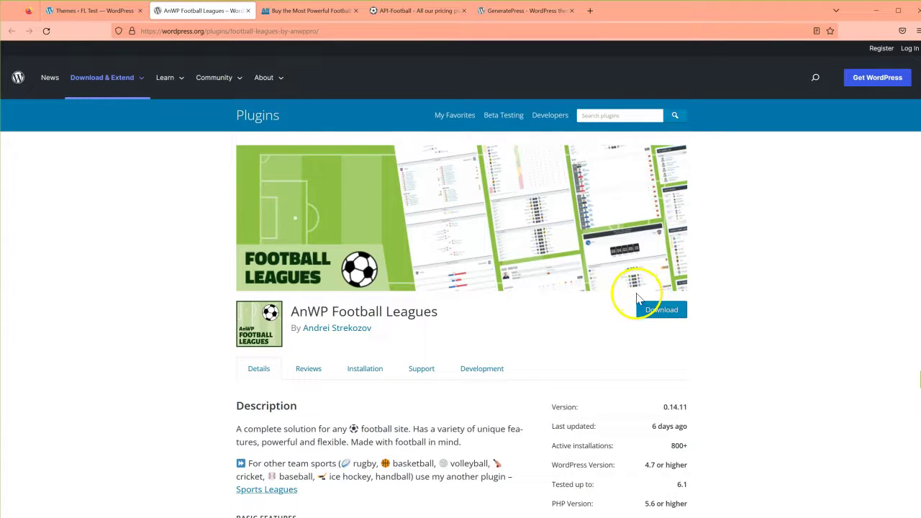
left_click(294, 12)
scroll(659, 230, "down", 15)
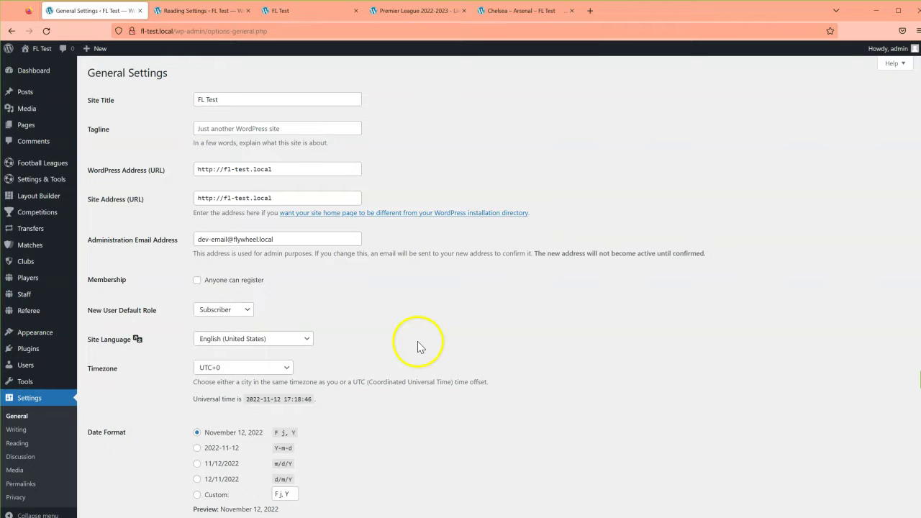
Step: Set the site's timezone to Warsaw in the general settings and save the changes
left_click(218, 369)
type("war")
key("Return")
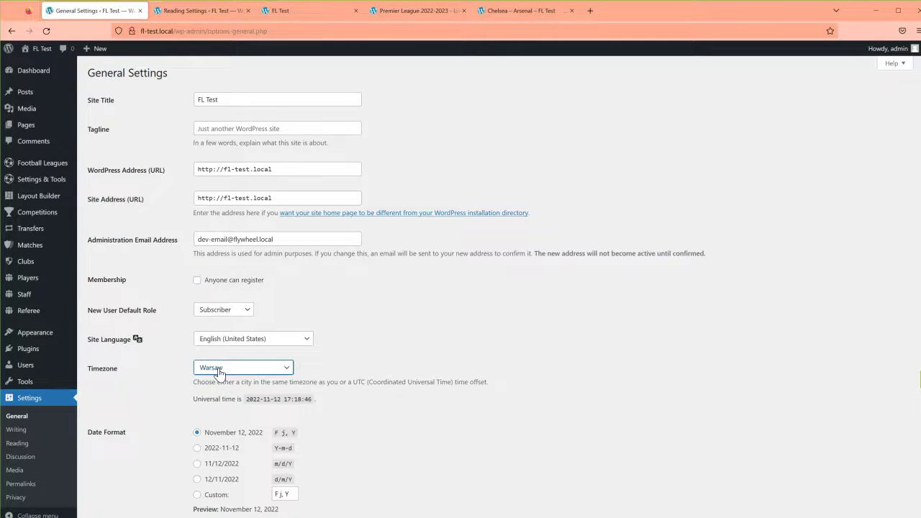
scroll(218, 372, "down", 3)
left_click(108, 471)
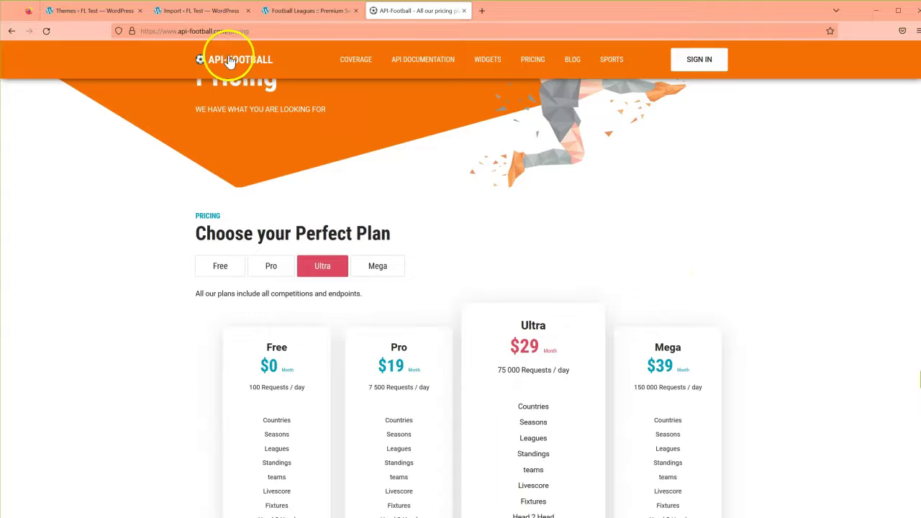
Step: Examine the API-Football pricing plans and the two ways to subscribe
scroll(794, 276, "up", 2)
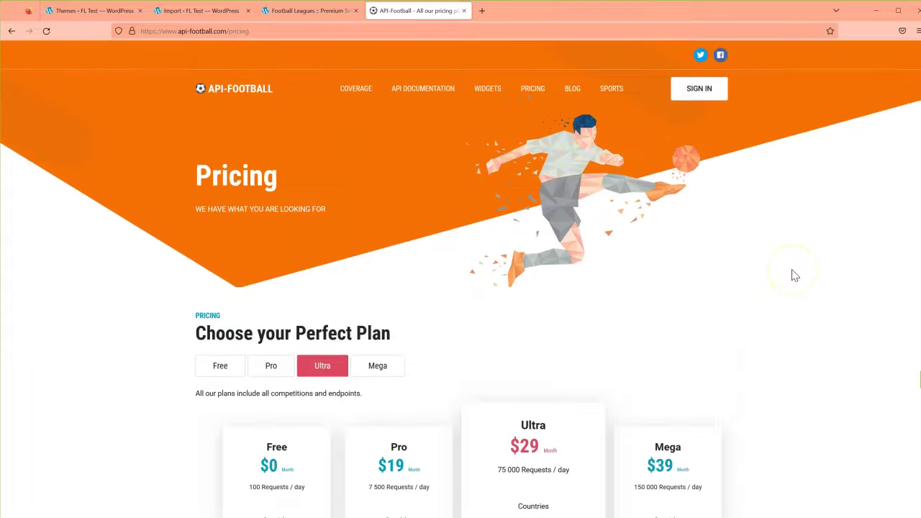
scroll(795, 276, "down", 5)
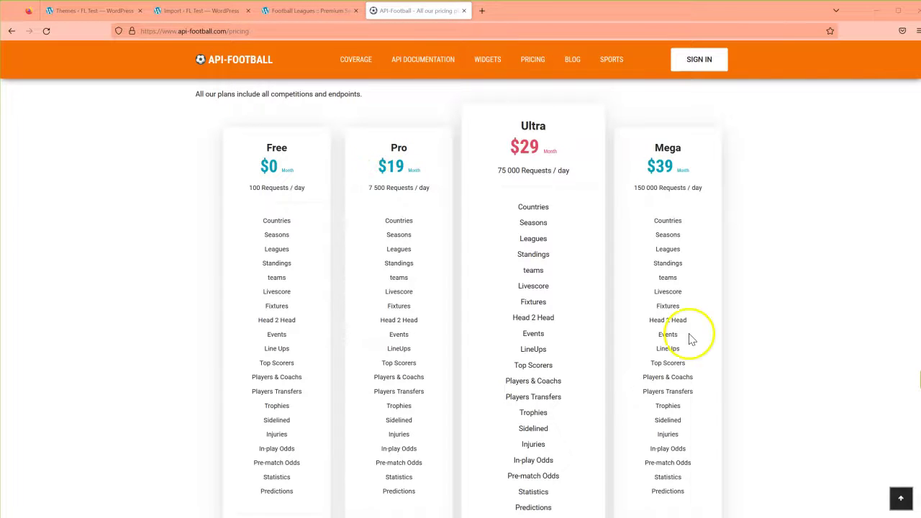
scroll(690, 338, "down", 5)
scroll(690, 338, "down", 5)
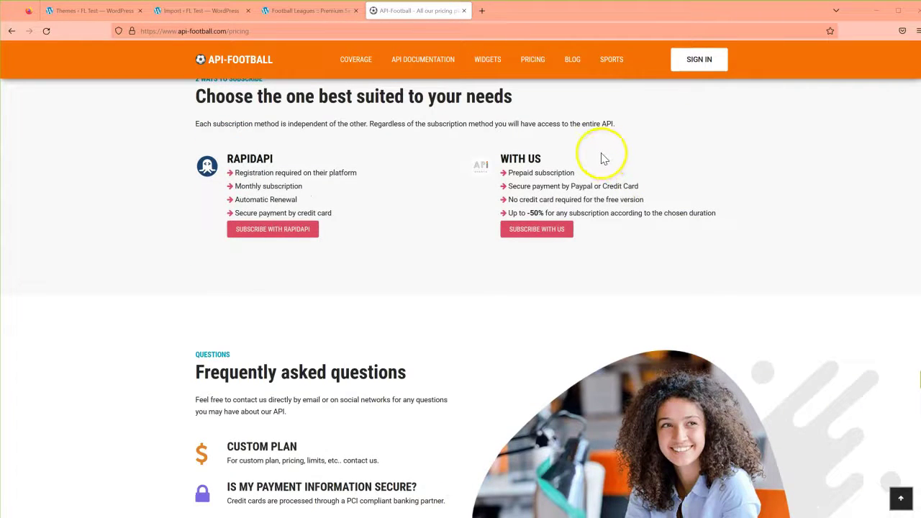
Step: In the premium Import API settings, set the request URL to "Direct - at api-football.com" and enable caching of some requests
left_click(195, 10)
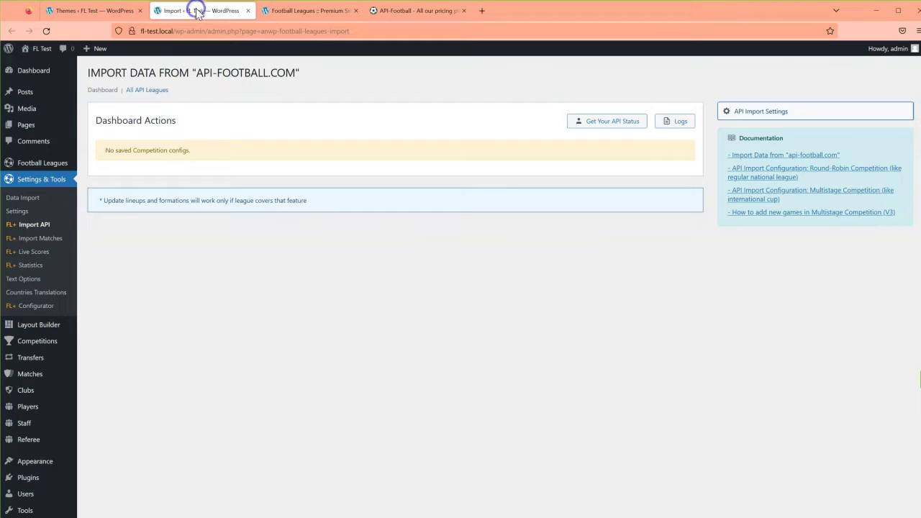
left_click(306, 12)
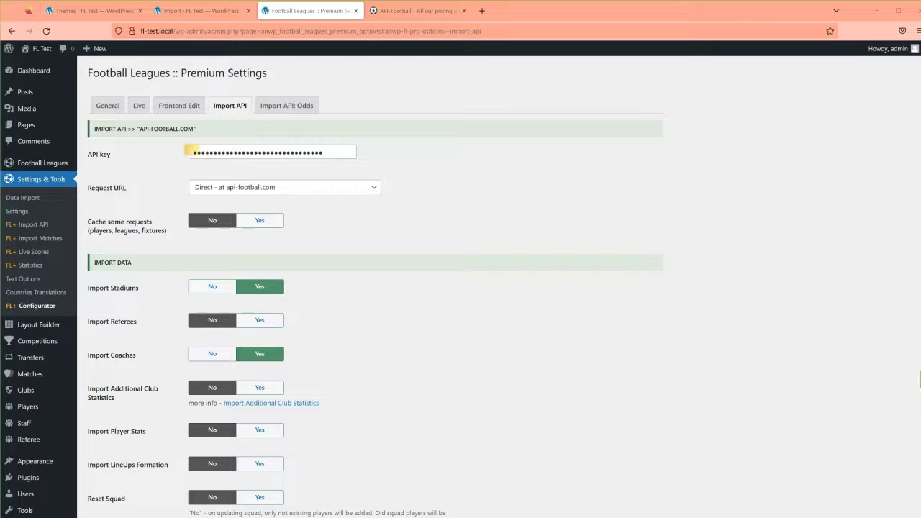
left_click_drag(191, 151, 302, 152)
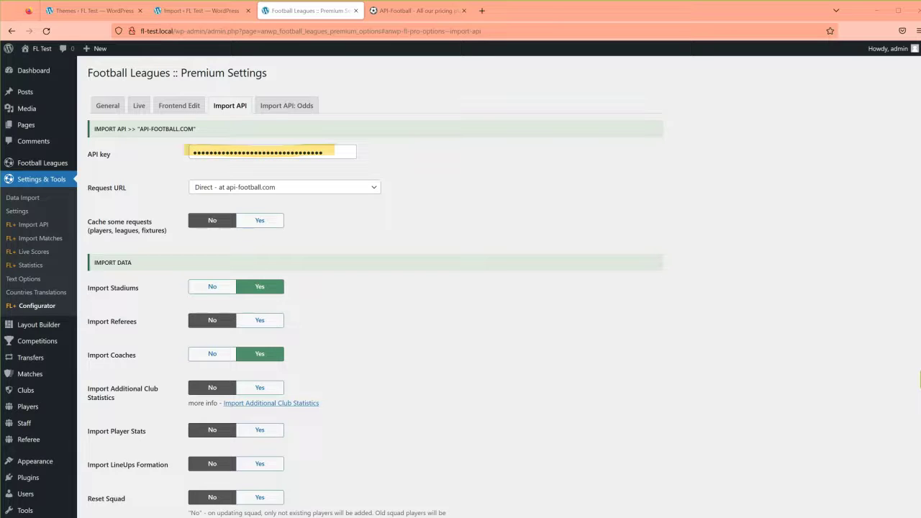
left_click(367, 188)
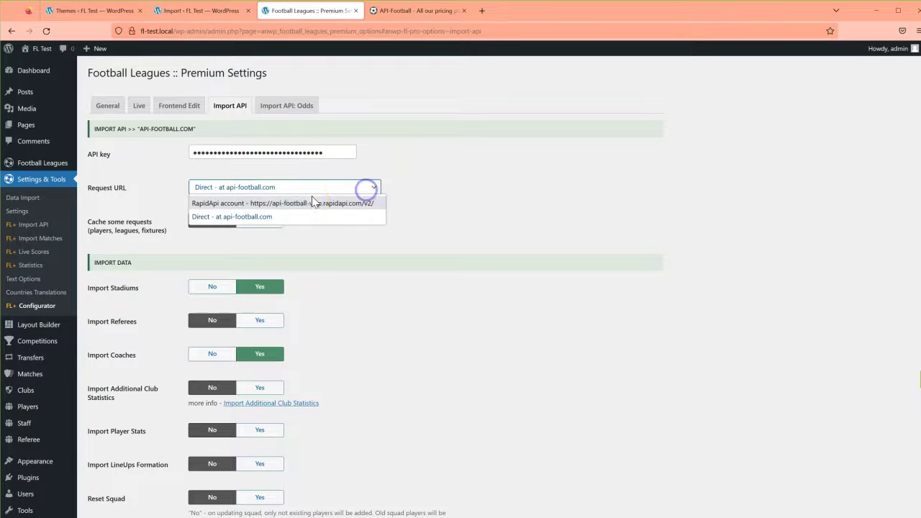
left_click(262, 216)
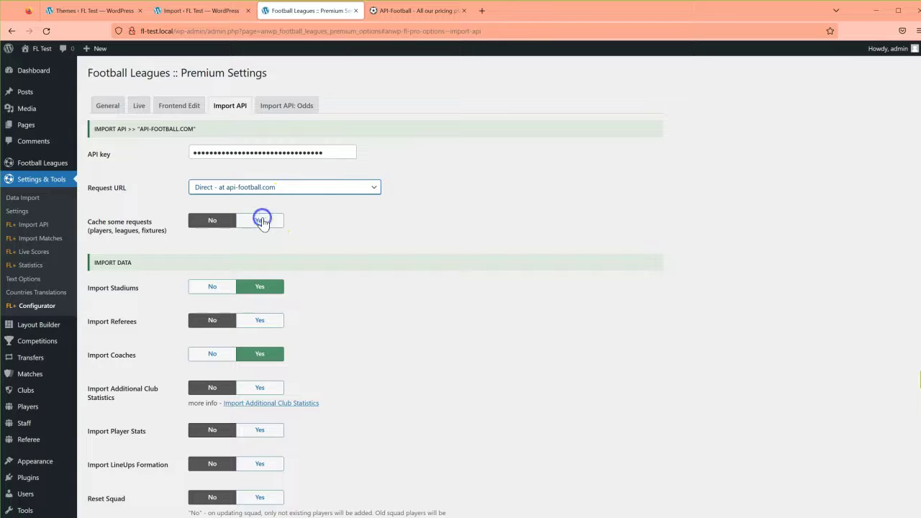
left_click(261, 223)
Step: Turn off the import of stadiums and turn on the import of referees
scroll(394, 242, "down", 1)
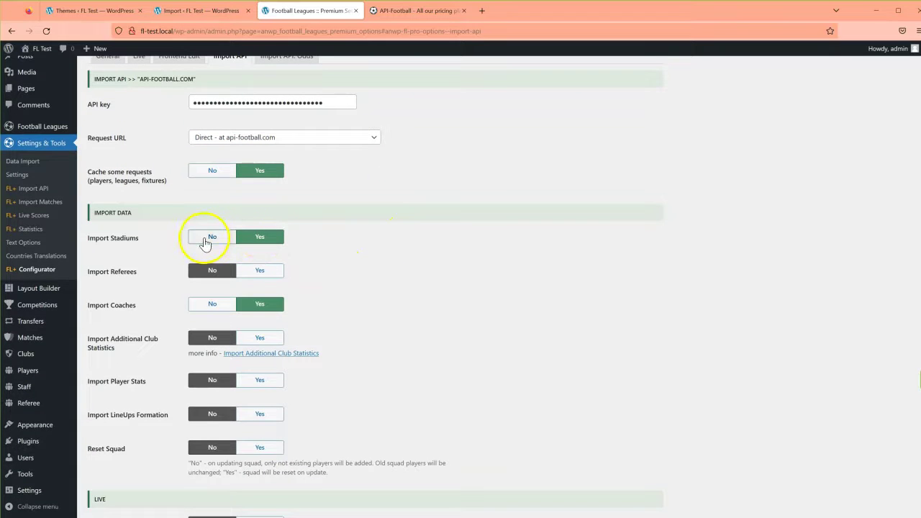
left_click(210, 240)
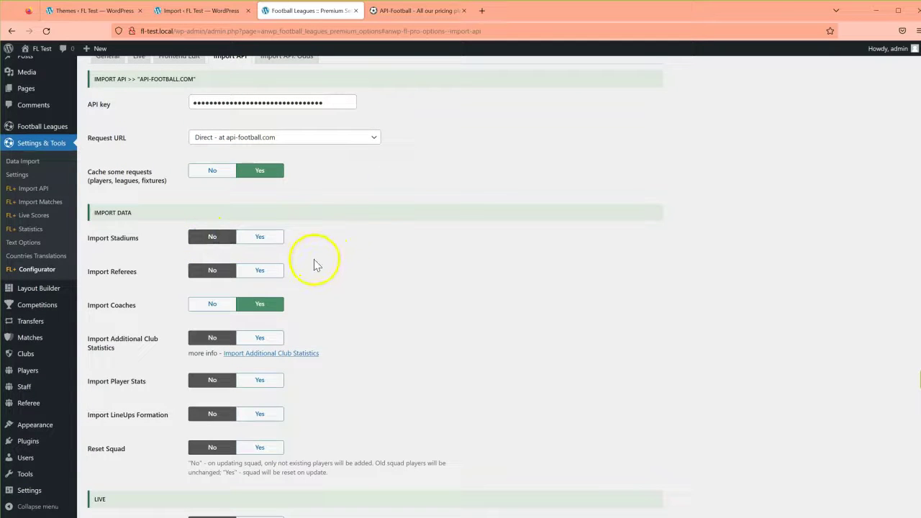
left_click(260, 270)
Step: Enable import of additional club statistics, player stats and lineups formation plus squad reset, and save the premium settings
scroll(302, 266, "down", 2)
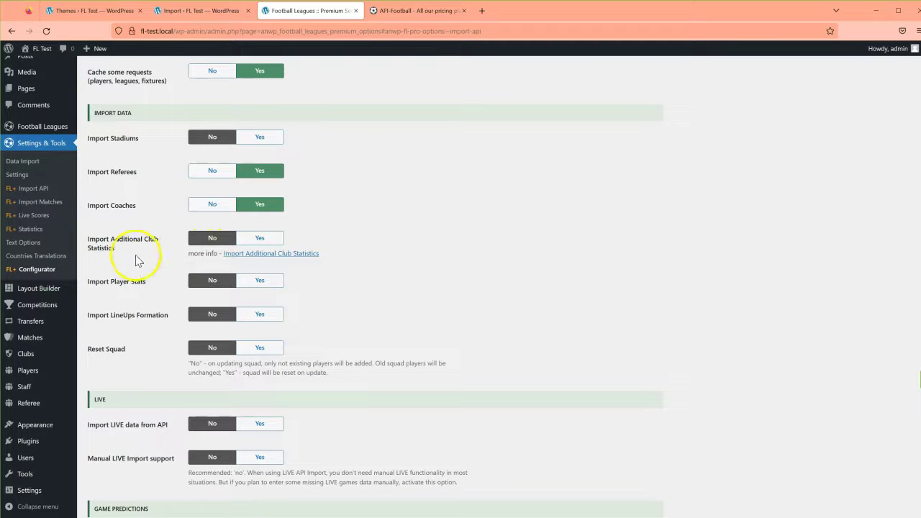
left_click(260, 240)
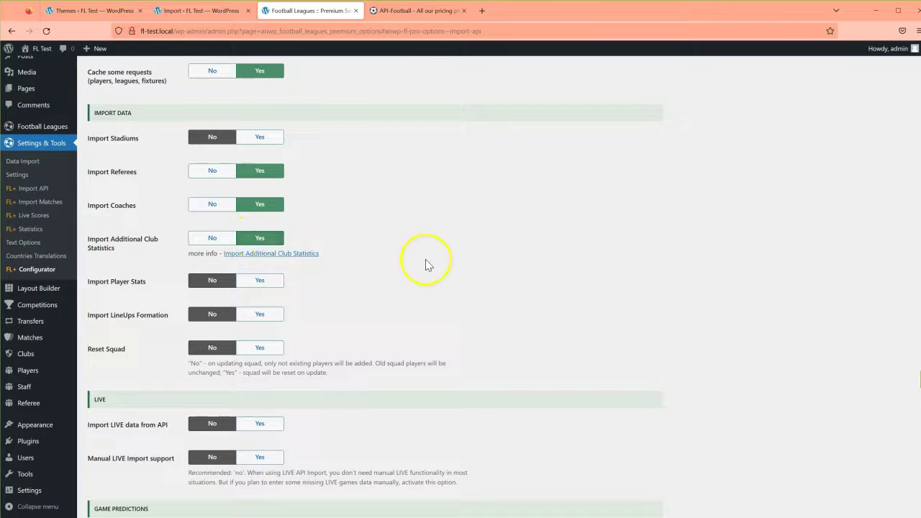
left_click(259, 282)
left_click(260, 314)
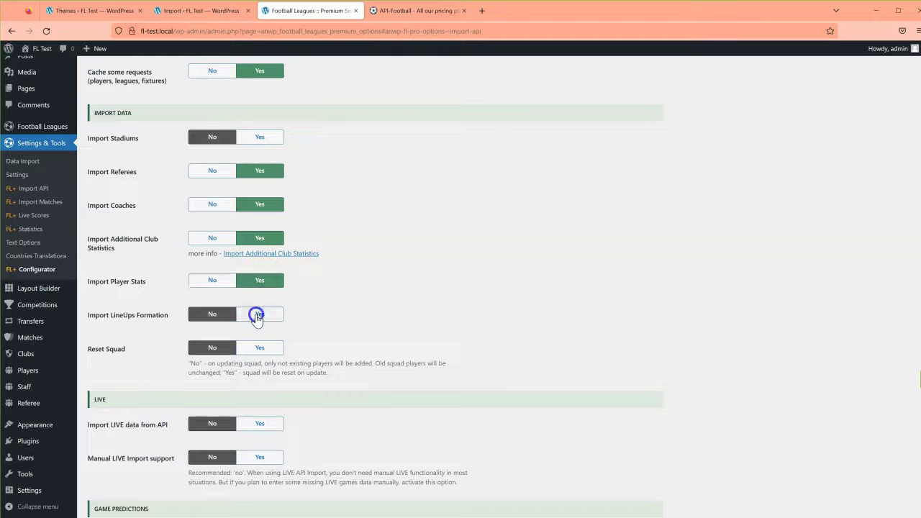
left_click(260, 349)
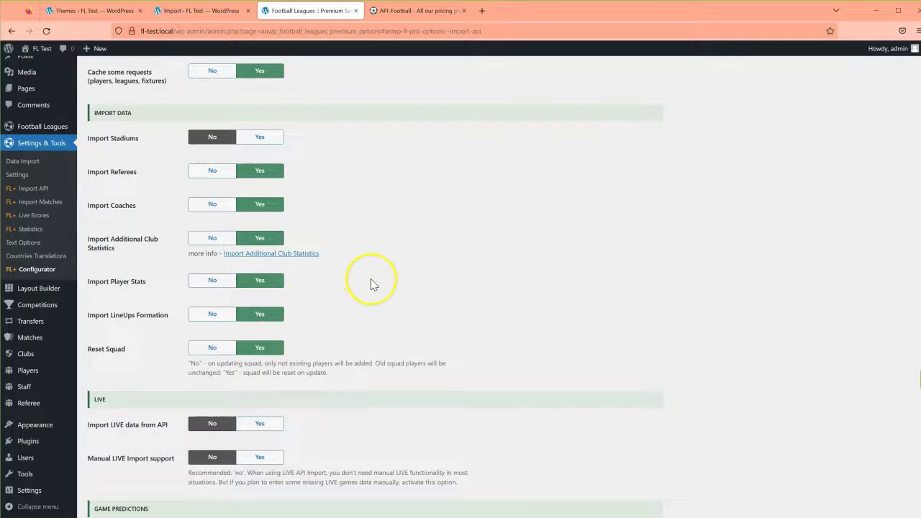
scroll(370, 279, "down", 7)
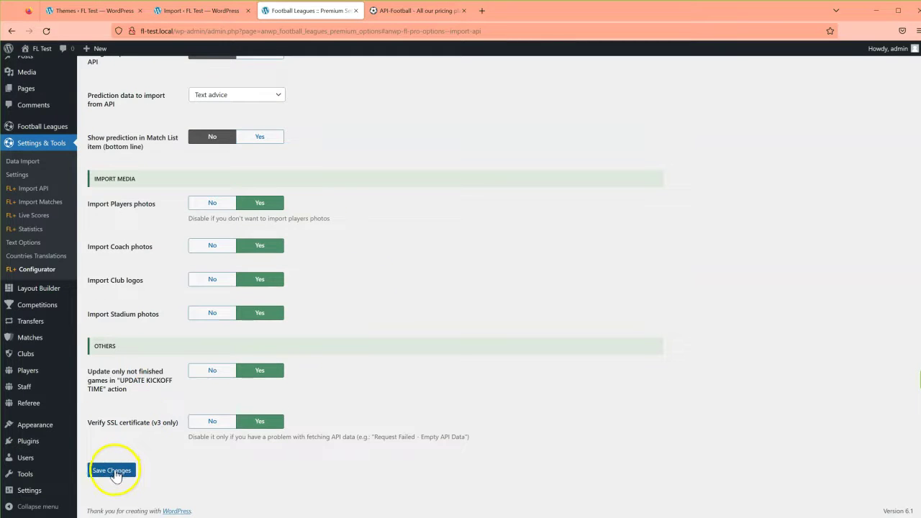
left_click(123, 473)
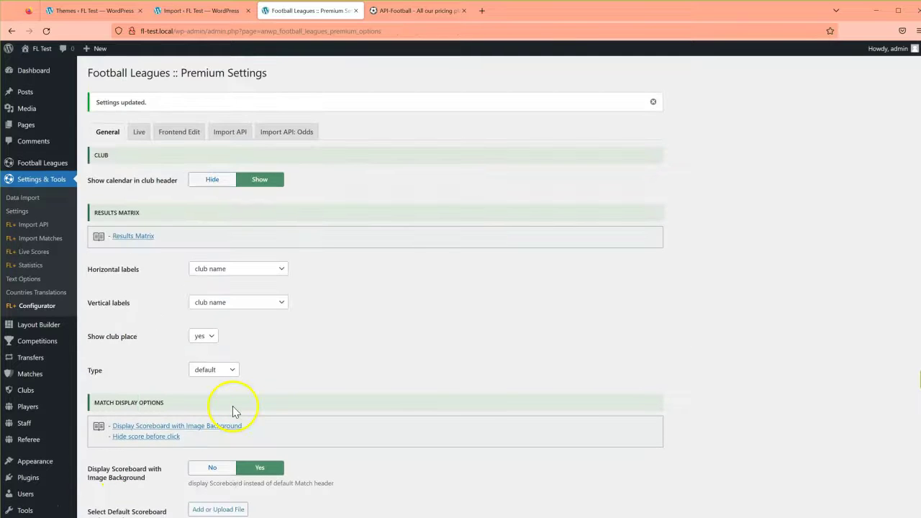
Step: Add all available API club advanced statistics to the match club statistics in the Statistics Configurator
left_click(23, 267)
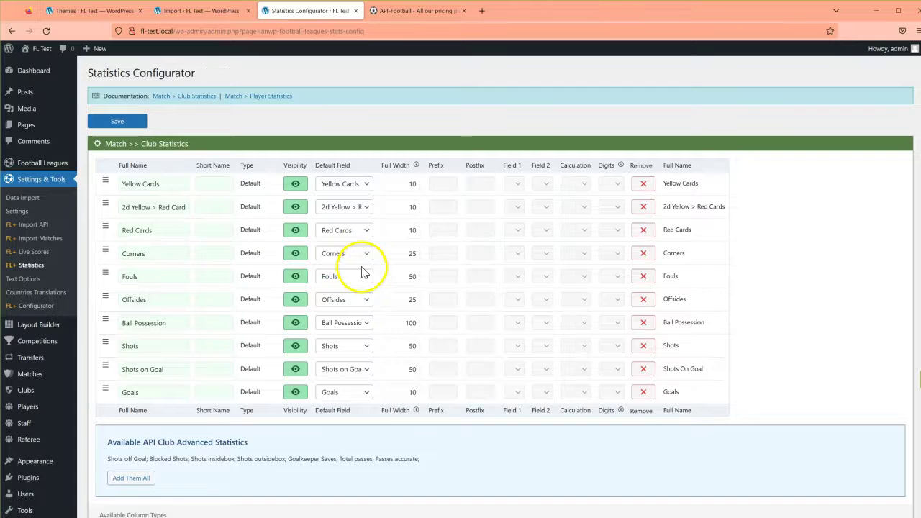
scroll(356, 278, "down", 2)
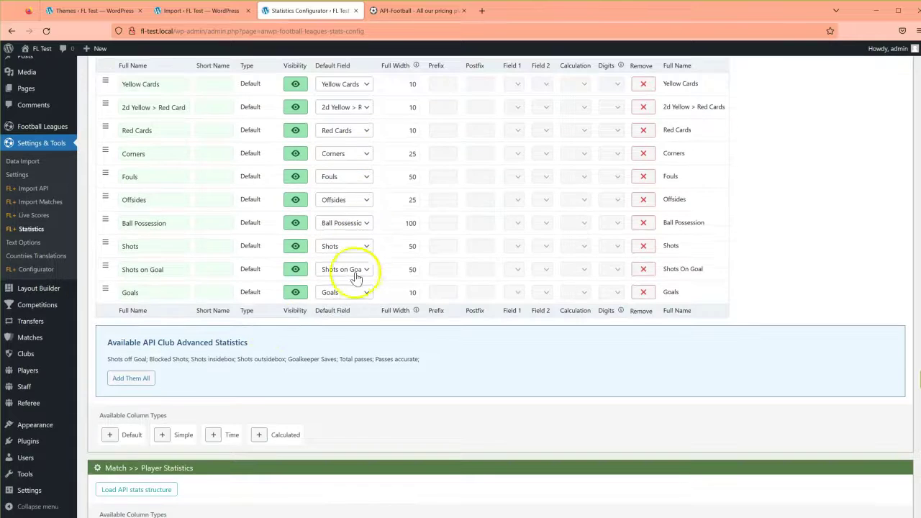
left_click(126, 379)
Step: Load the API stats structure into the match player statistics and save the statistics configuration
scroll(430, 363, "down", 3)
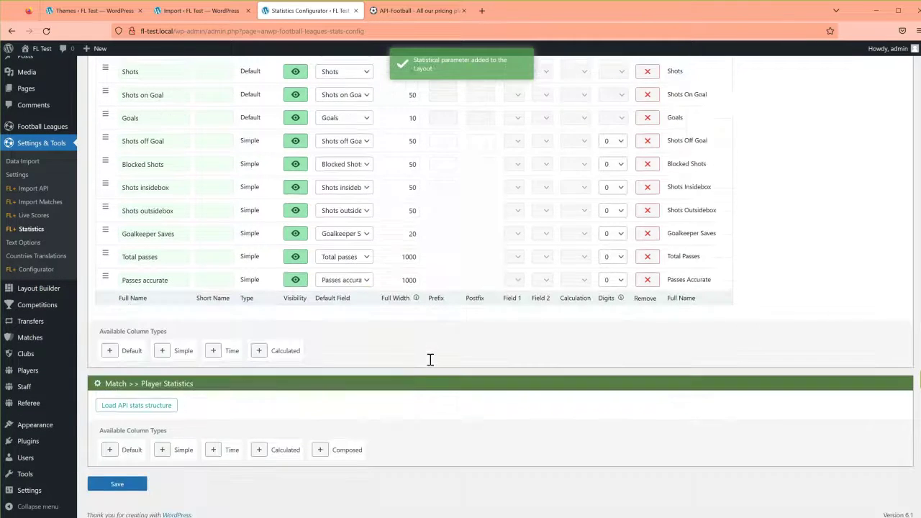
left_click(114, 403)
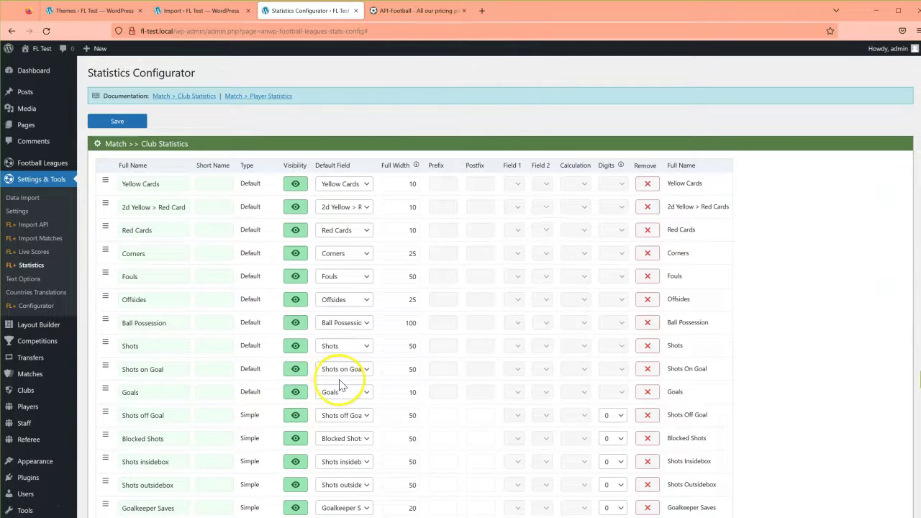
scroll(339, 381, "down", 10)
scroll(340, 386, "down", 5)
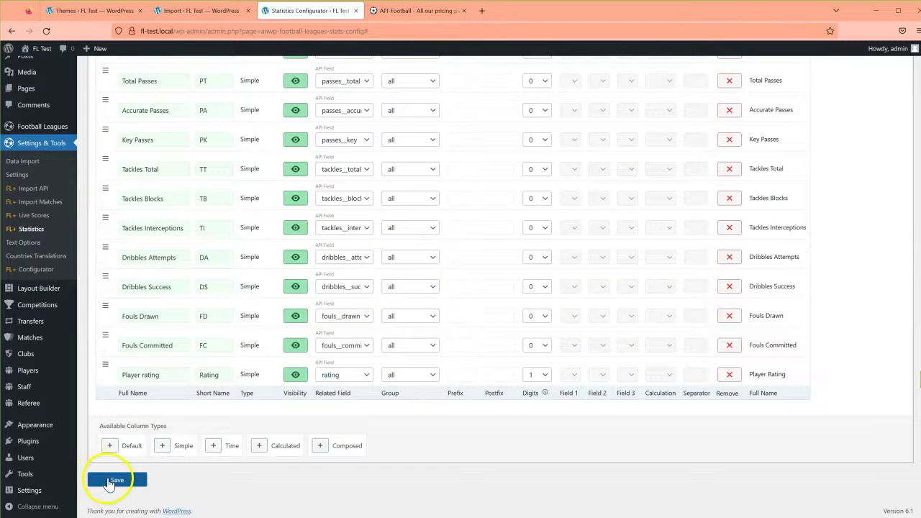
left_click(108, 481)
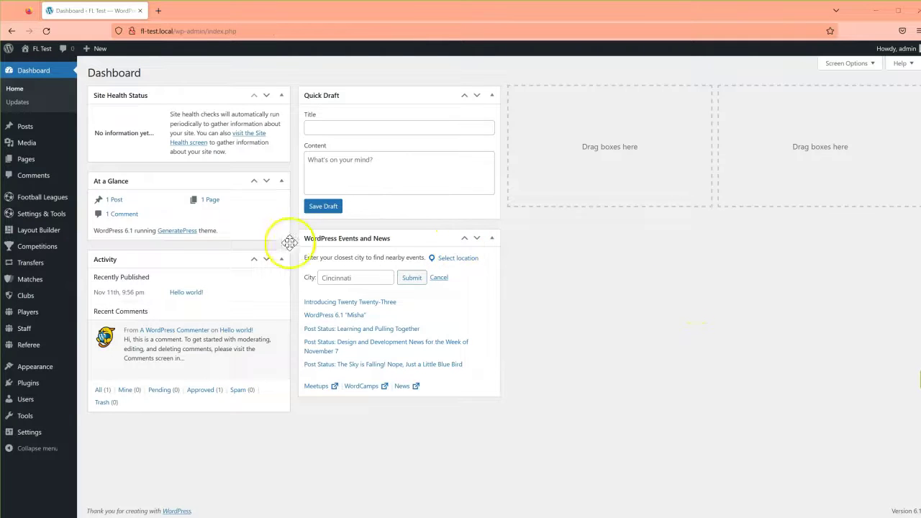
Step: Open the list of all API leagues in the api-football.com import tool
mouse_move(70, 223)
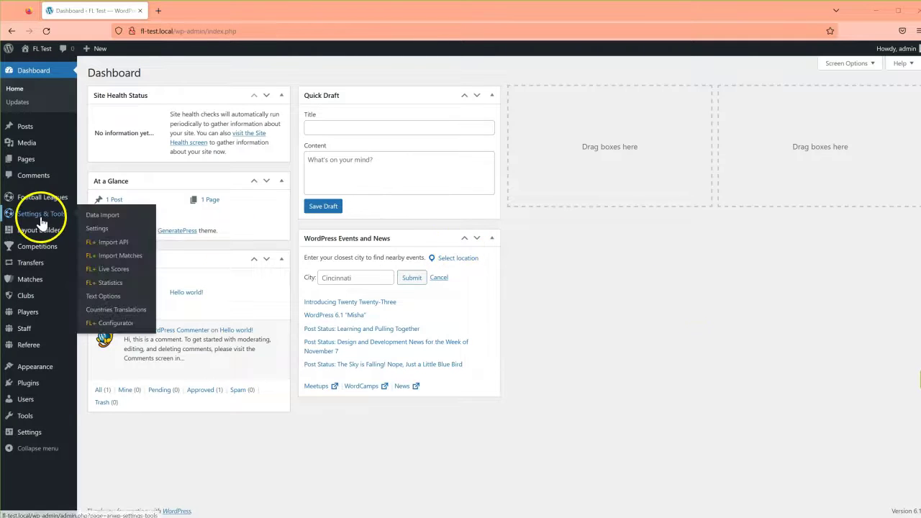
left_click(106, 244)
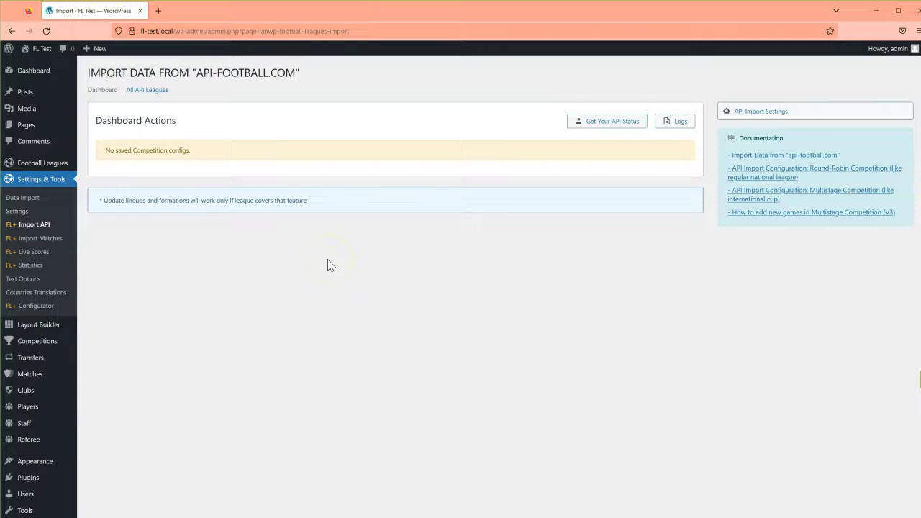
left_click_drag(107, 150, 200, 153)
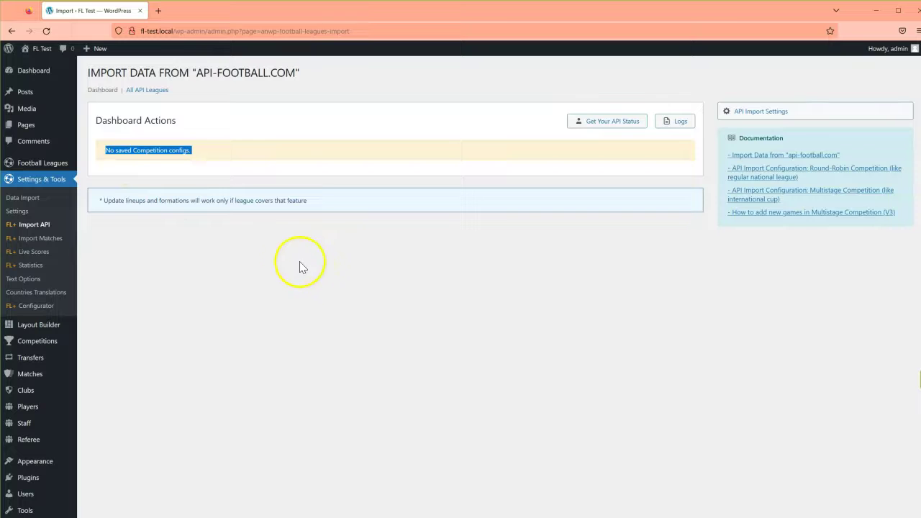
left_click(152, 91)
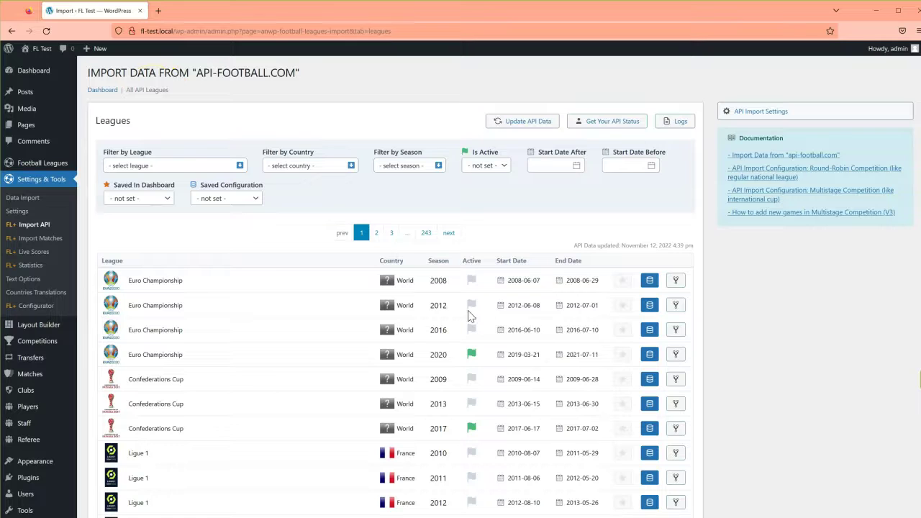
Step: Filter the API leagues to active ones only and look through the list for the Premier League
left_click(586, 302)
left_click(494, 168)
left_click(483, 198)
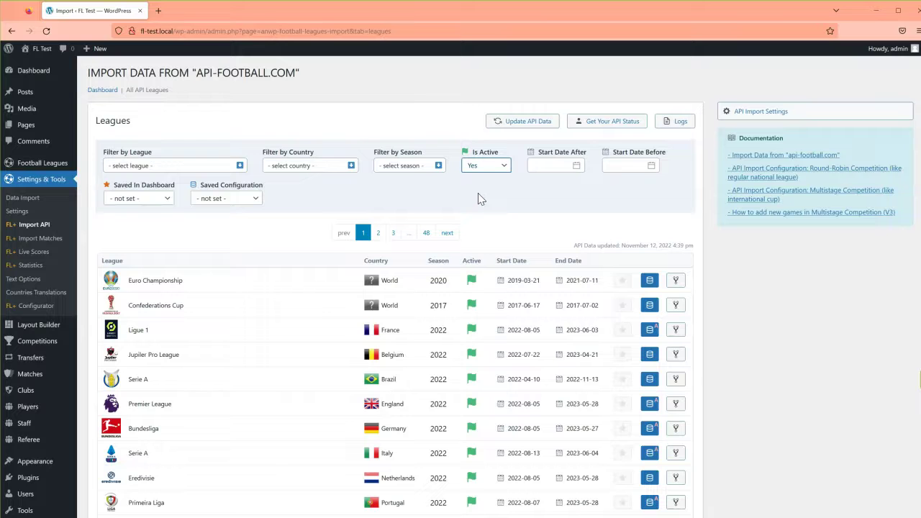
scroll(473, 201, "down", 1)
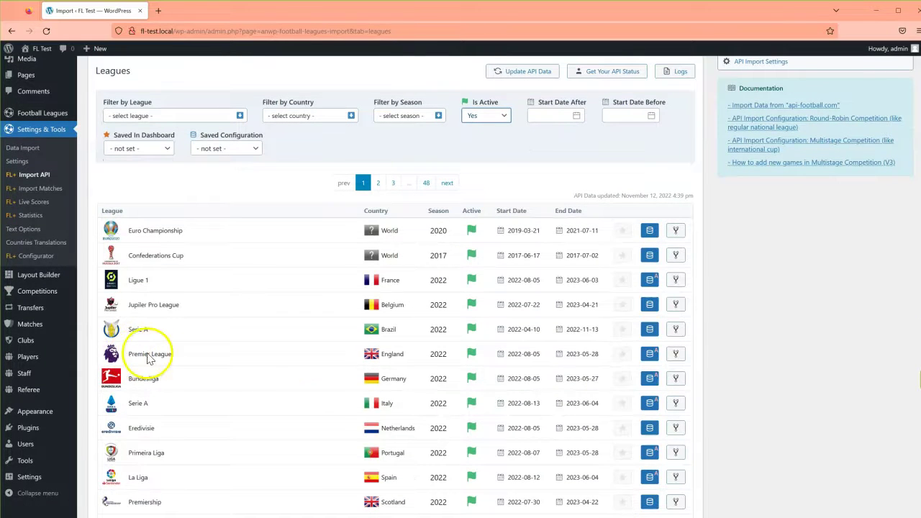
Step: Run the import wizard for the England Premier League 2022 with all import options enabled and close its dialogs
left_click(650, 354)
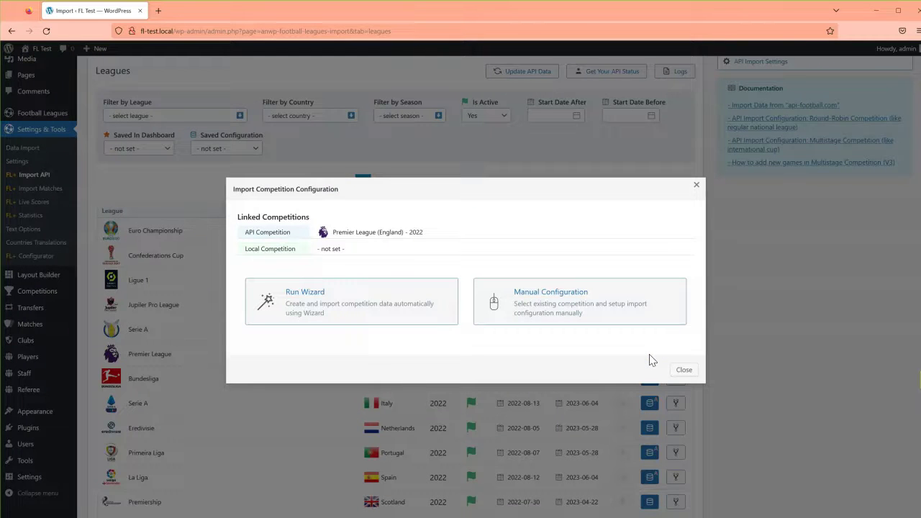
left_click(311, 308)
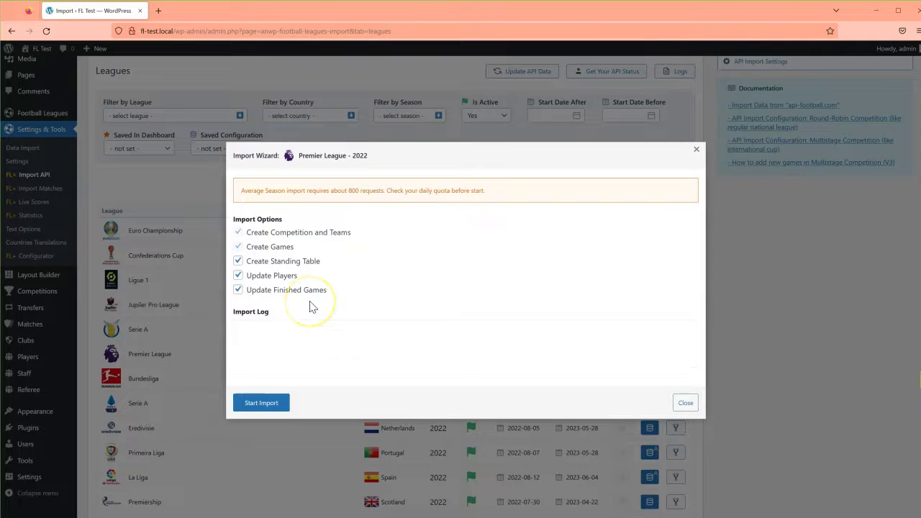
left_click(254, 404)
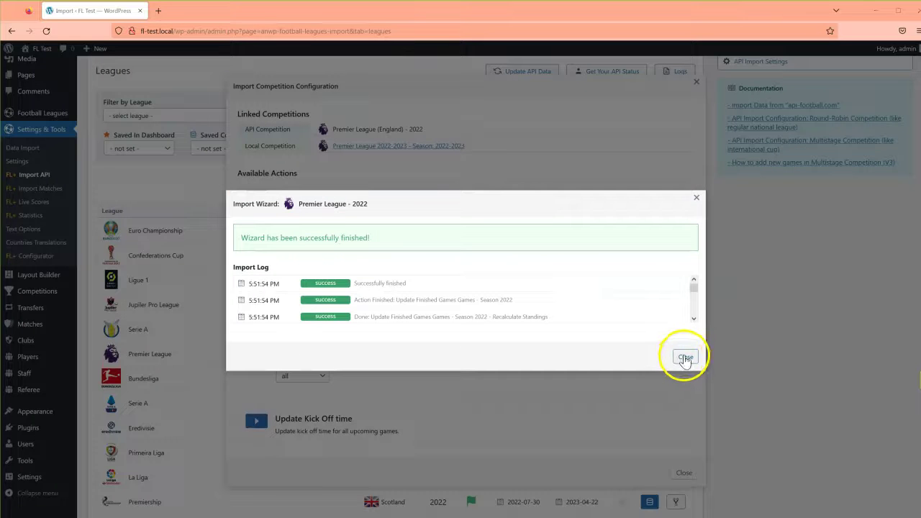
left_click(684, 358)
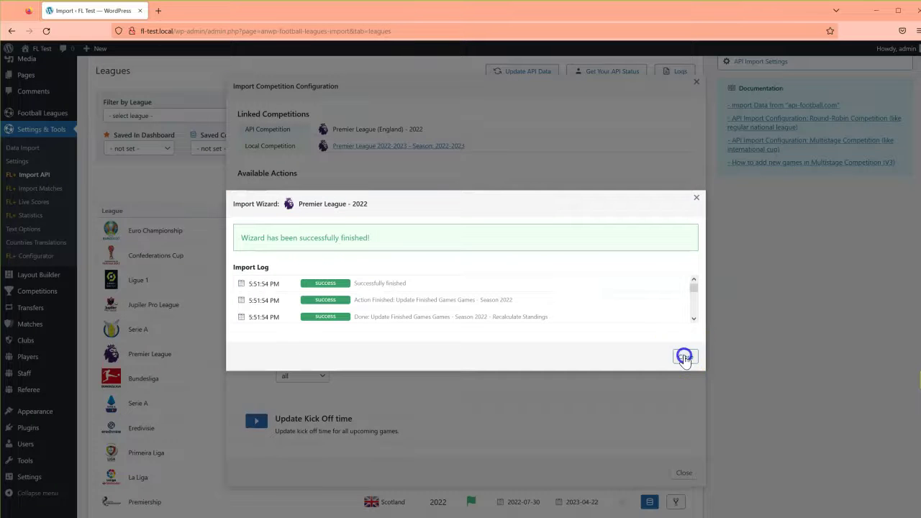
left_click(683, 475)
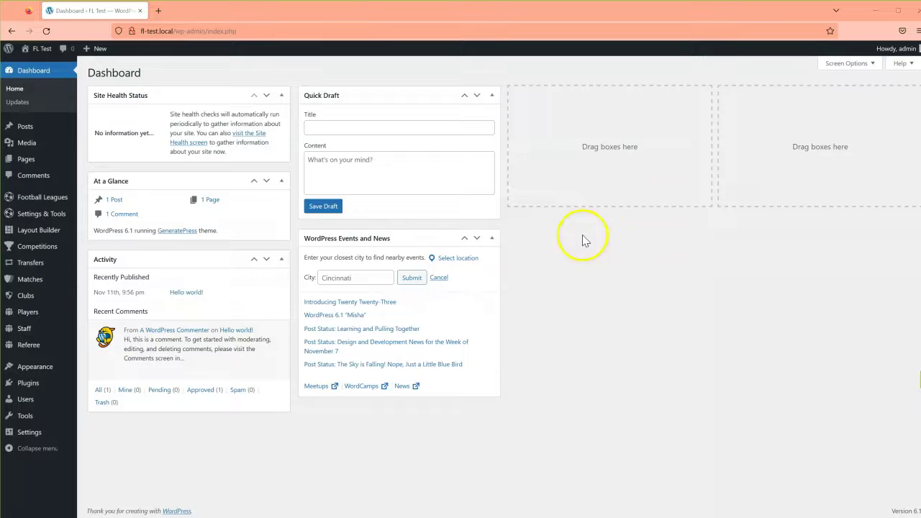
Step: View the Premier League 2022-2023 competition page on the site and look through its standings and results matrix
mouse_move(72, 244)
left_click(108, 247)
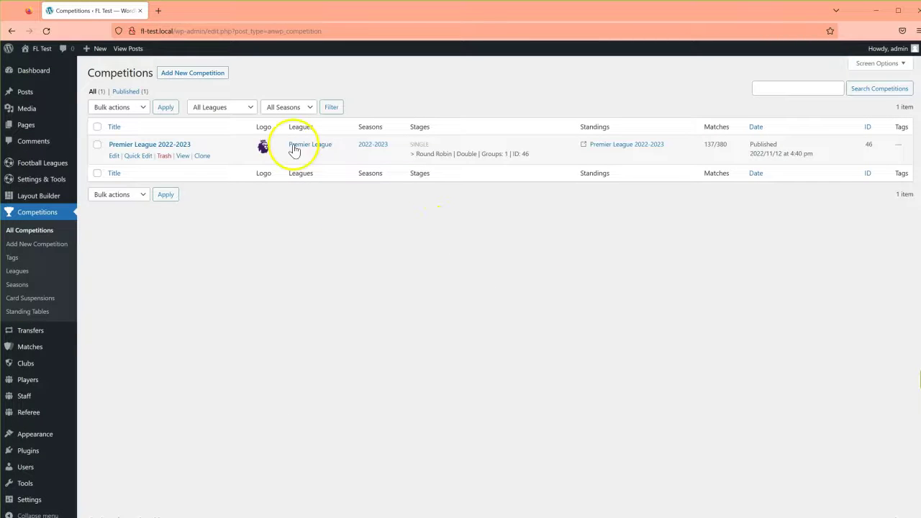
middle_click(183, 157)
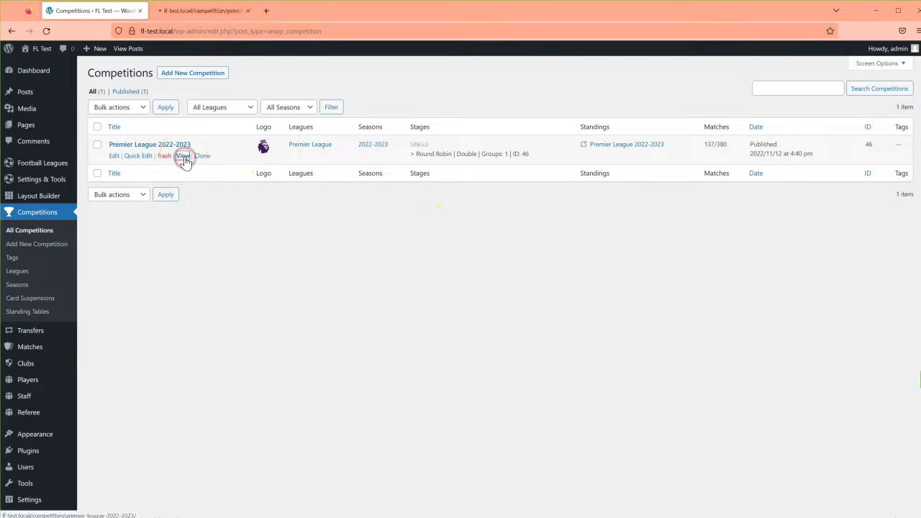
left_click(207, 9)
scroll(555, 209, "down", 2)
scroll(554, 212, "down", 10)
scroll(539, 232, "up", 5)
scroll(542, 236, "up", 10)
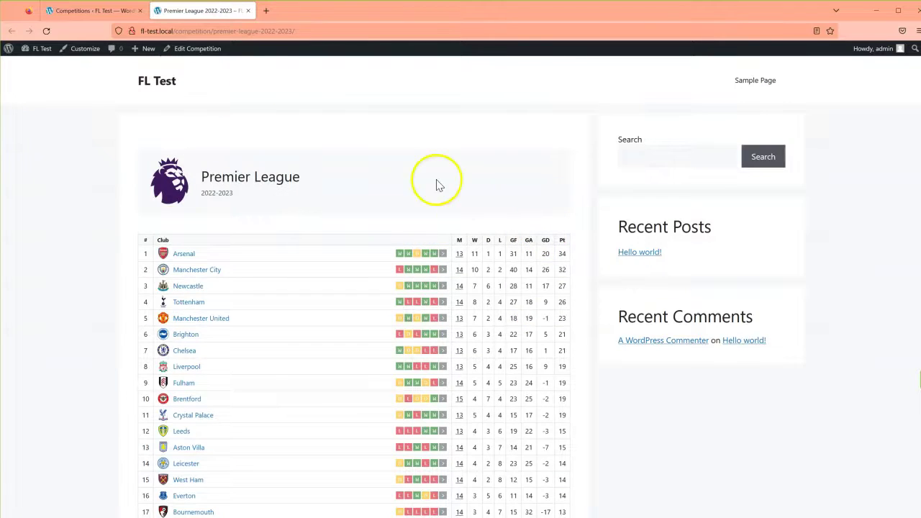
scroll(338, 319, "down", 5)
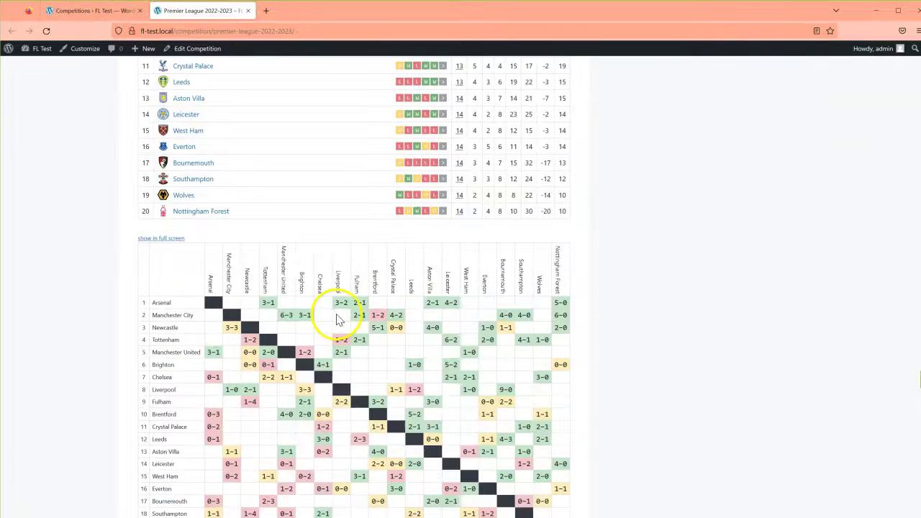
scroll(339, 320, "up", 5)
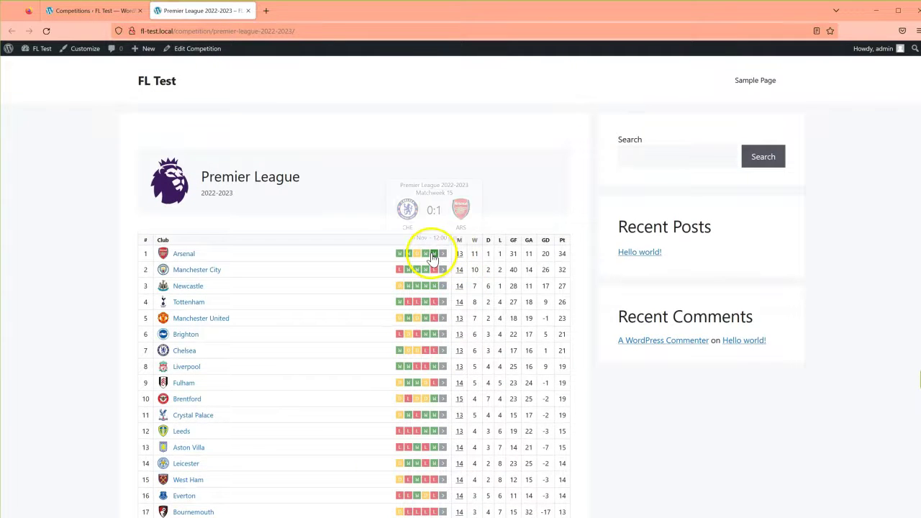
Step: Open Arsenal's latest match, against Chelsea, from the standings form column and review its lineups and substitutes
middle_click(434, 252)
left_click(310, 10)
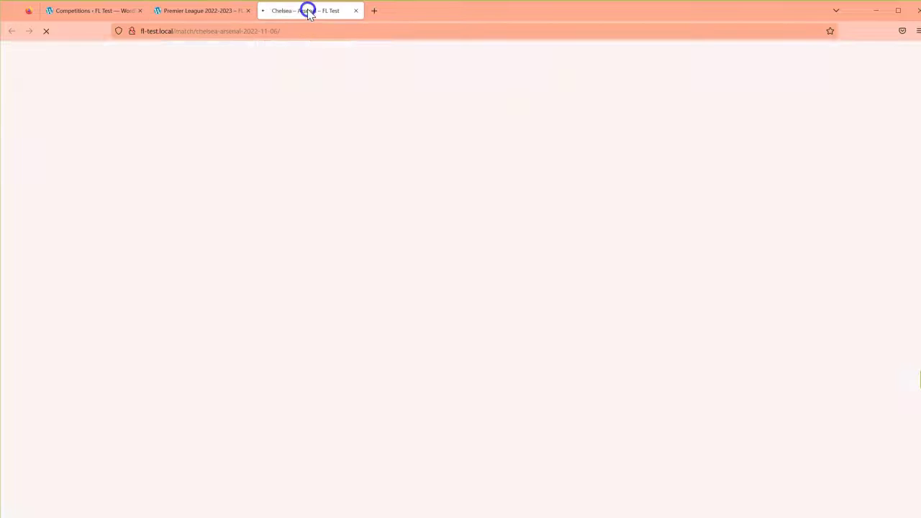
scroll(540, 282, "down", 15)
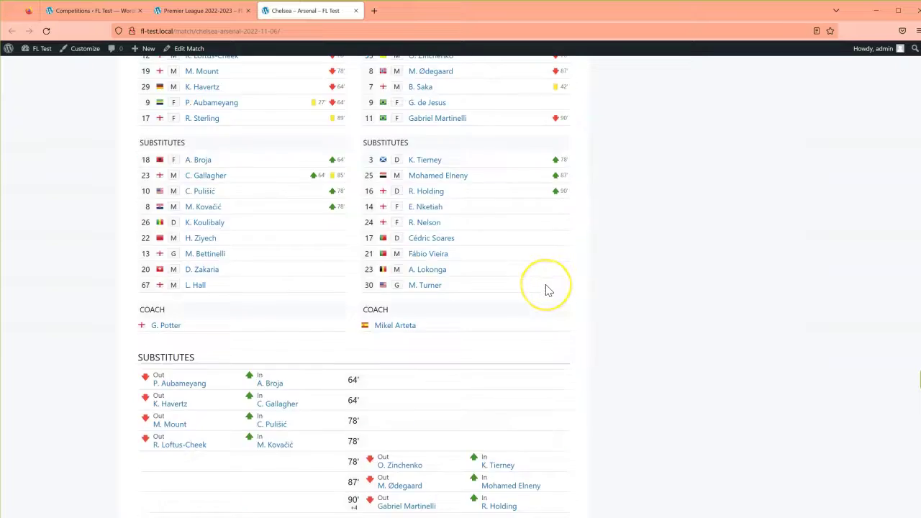
scroll(545, 290, "up", 15)
Step: Create a new layout of the Competition type in the Layout Builder
left_click(78, 10)
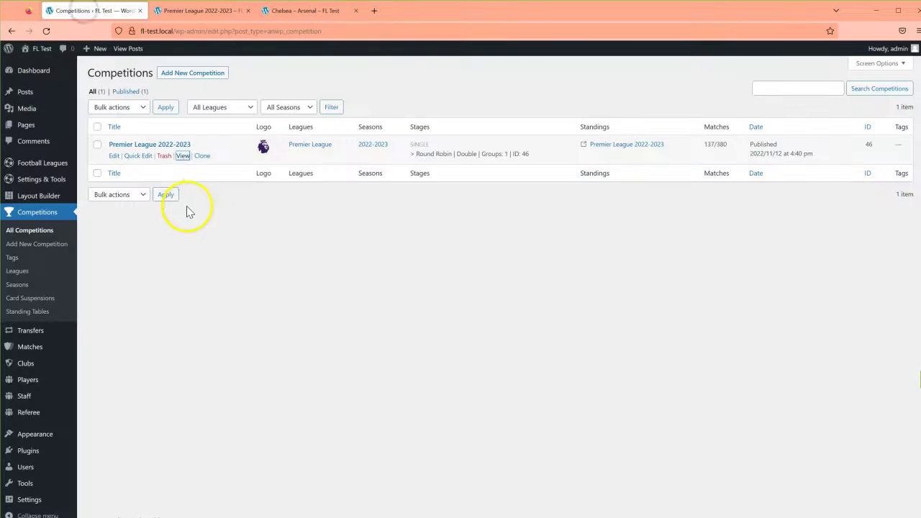
left_click(94, 199)
left_click(192, 74)
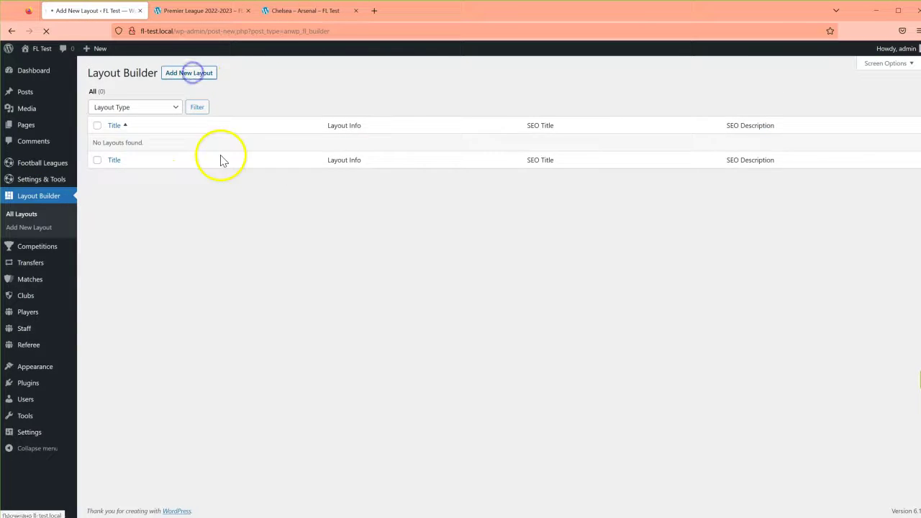
left_click(135, 117)
left_click(115, 146)
left_click(132, 150)
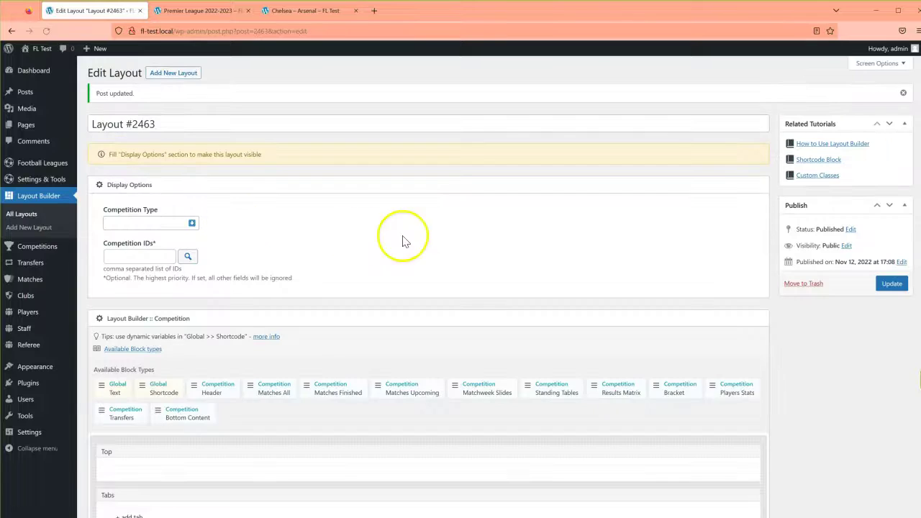
Step: Add the competition Header and Standing Tables blocks to the layout's Top section
scroll(425, 243, "down", 2)
scroll(439, 245, "down", 3)
left_click_drag(214, 189, 155, 266)
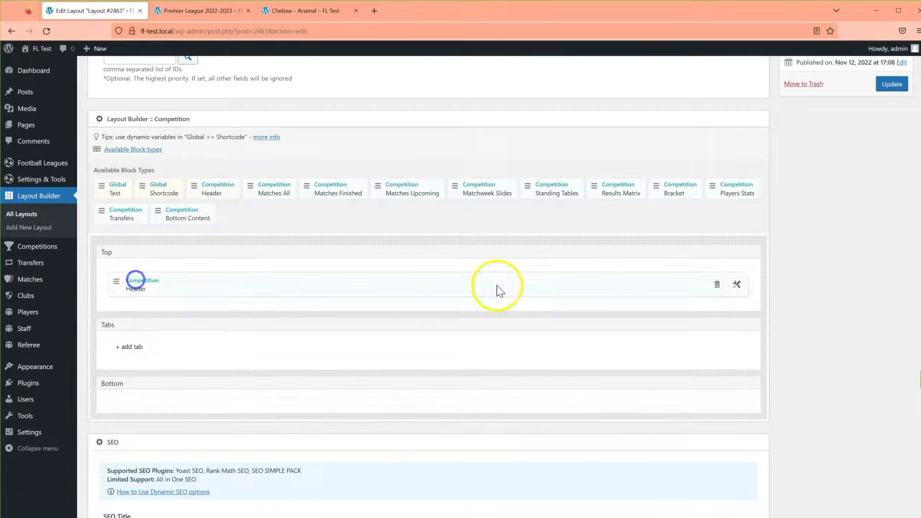
left_click_drag(528, 185, 154, 302)
Step: Add a tab titled "Upcoming Games" to the layout and place the Matches Upcoming block in it
left_click(124, 376)
left_click(146, 401)
type("Upcoming Games")
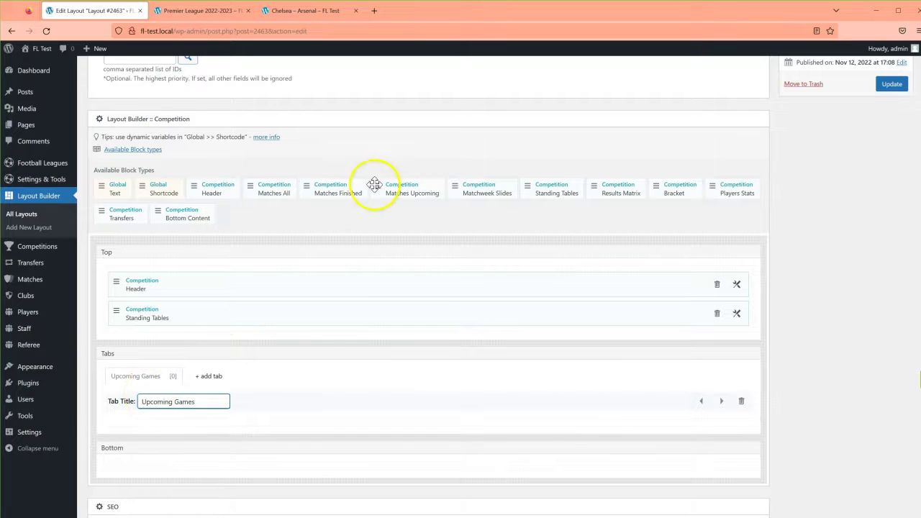
left_click_drag(376, 185, 192, 442)
Step: Add a second tab titled "Finished Games" containing the Matches Finished block
left_click(205, 375)
left_click(146, 402)
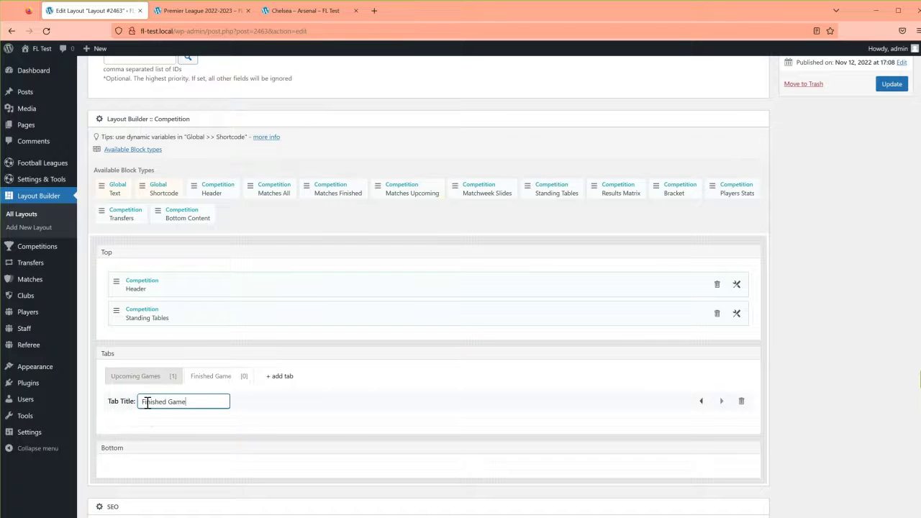
left_click_drag(304, 186, 192, 443)
Step: Add a third tab titled "Result Matrix" containing the Results Matrix block
left_click(283, 376)
double_click(148, 401)
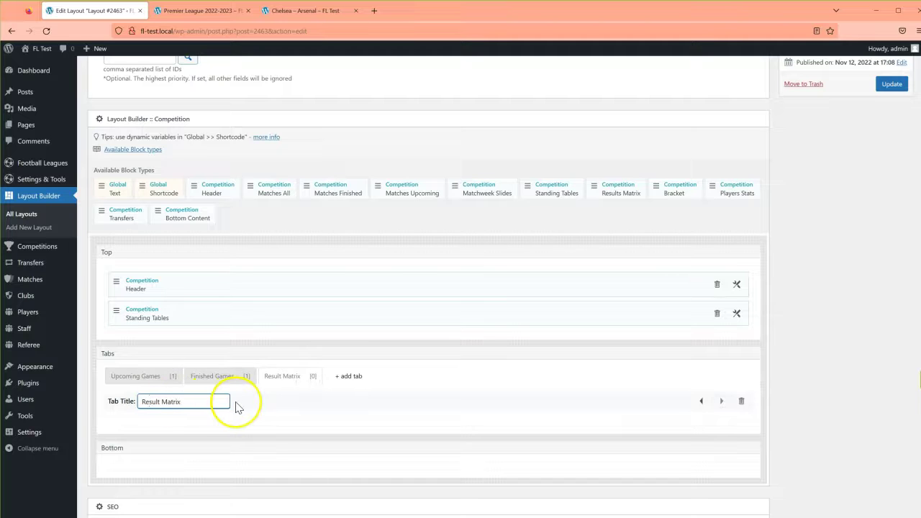
left_click_drag(594, 188, 223, 443)
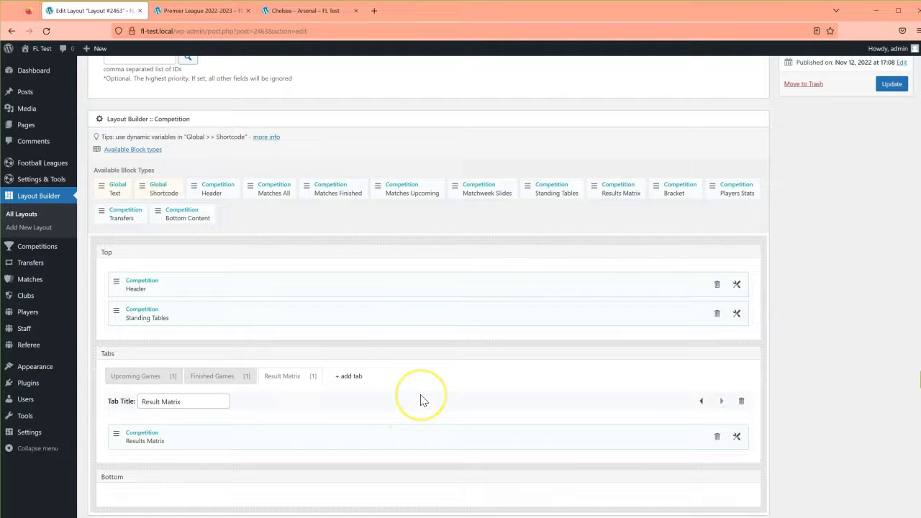
Step: Add a fourth tab titled "Statistics" and place a global Shortcode block in it
left_click(346, 378)
left_click(143, 401)
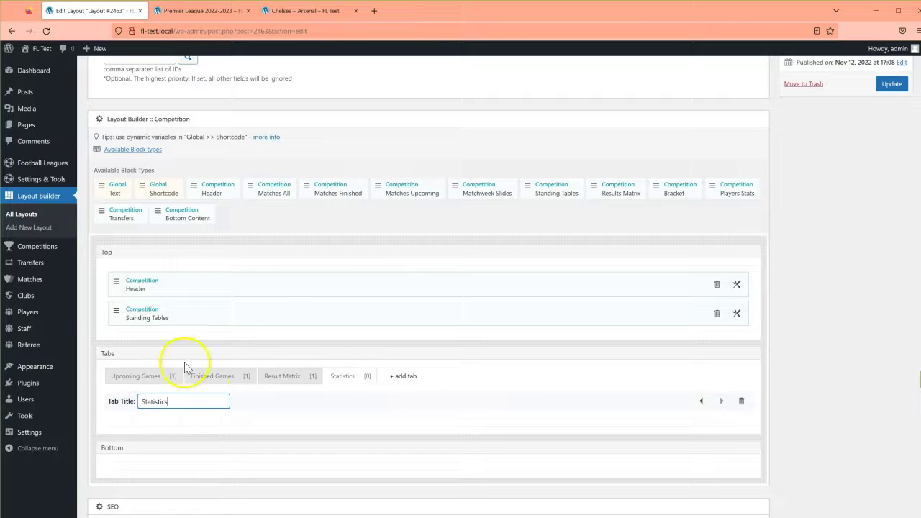
left_click_drag(144, 185, 163, 437)
Step: Set the Shortcode block's header to "Scorers" and build a Stat :: Players (Single Stat Value) shortcode with the stat value Goals
scroll(453, 422, "down", 2)
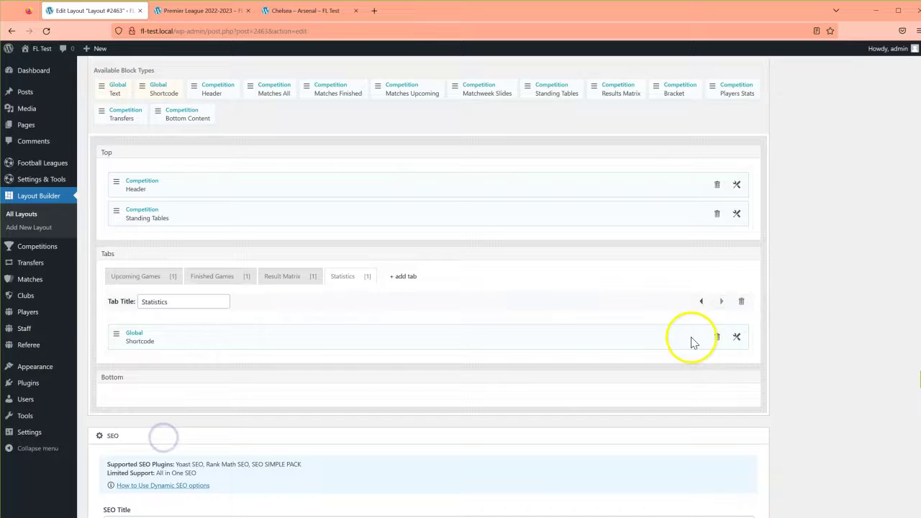
left_click(738, 336)
left_click(379, 158)
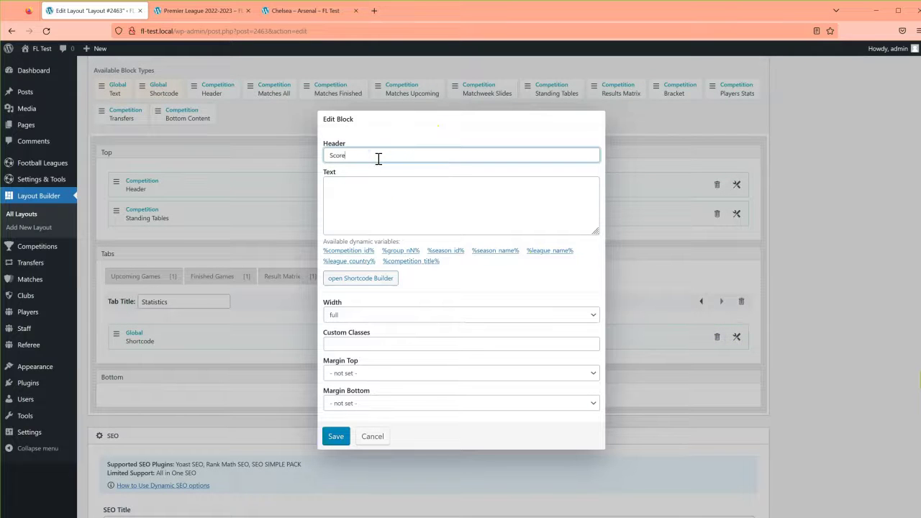
left_click(362, 277)
left_click(409, 272)
scroll(457, 351, "down", 5)
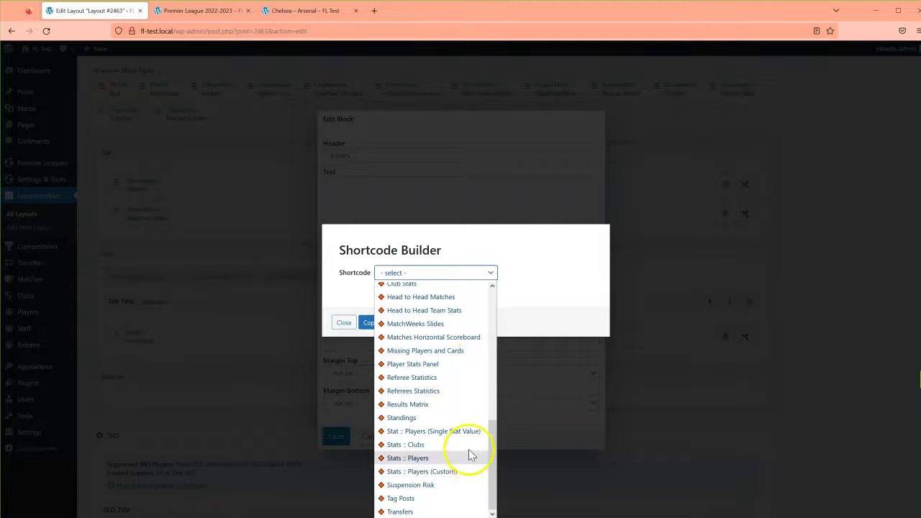
left_click(461, 431)
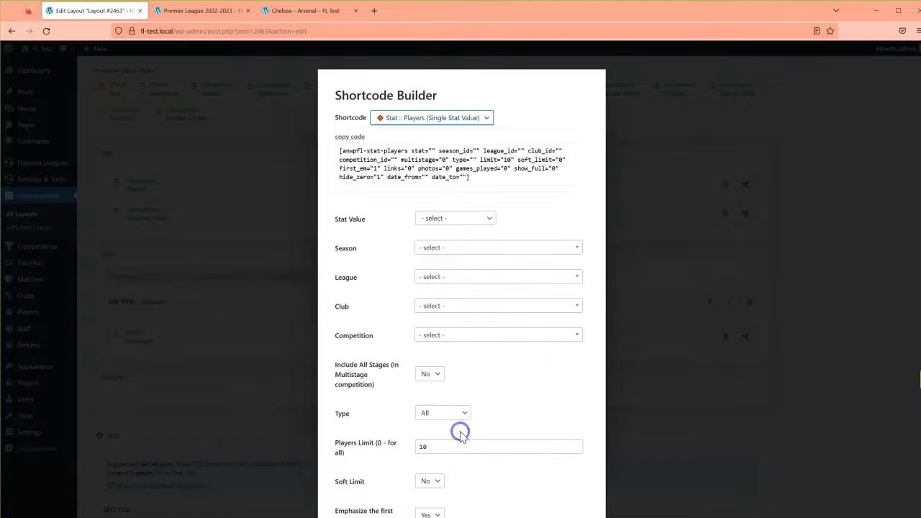
left_click(448, 224)
left_click(434, 336)
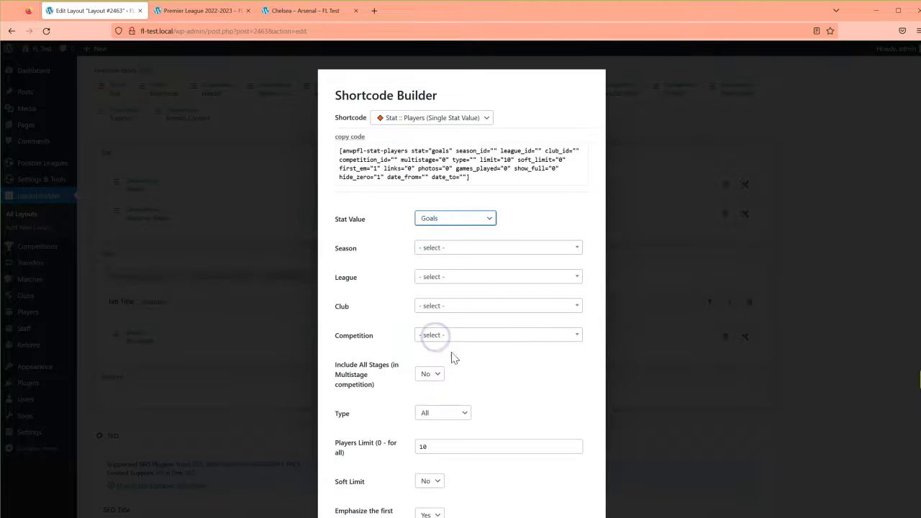
Step: Enable the full list, player photos and player profile links for the goals shortcode and copy it
scroll(452, 363, "down", 2)
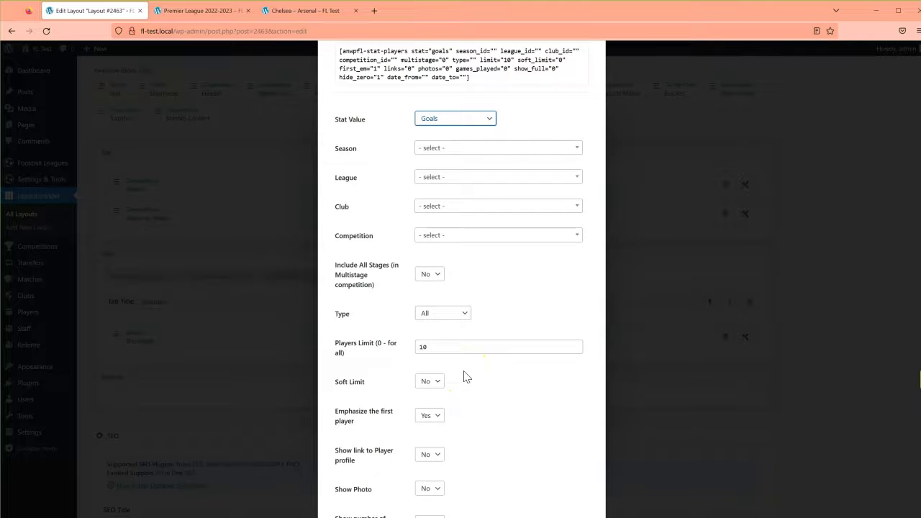
scroll(465, 378, "down", 5)
left_click(371, 479)
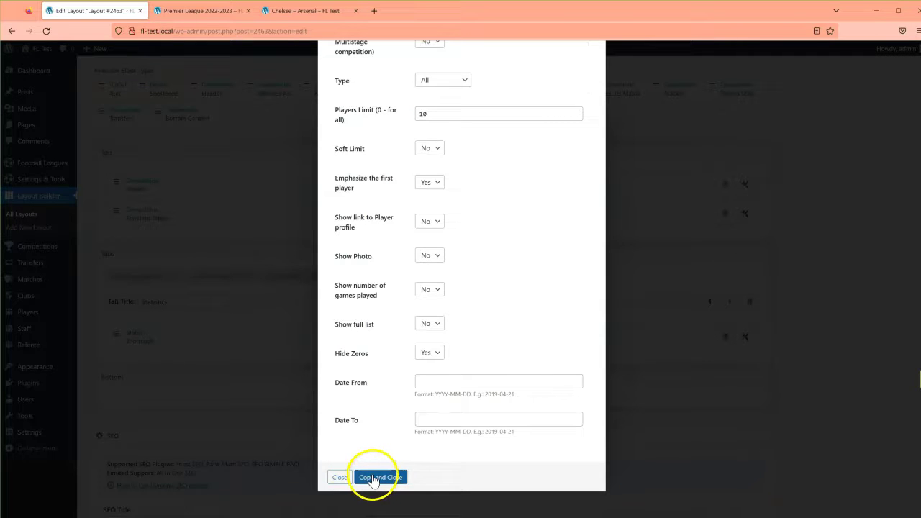
left_click(430, 323)
left_click(423, 354)
left_click(427, 255)
left_click(430, 221)
left_click(430, 251)
left_click(375, 478)
Step: Paste the shortcode into the Scorers block with %competition_id% as its competition_id, set the width to 1/2 and save the block
left_click(343, 185)
key("ctrl+v")
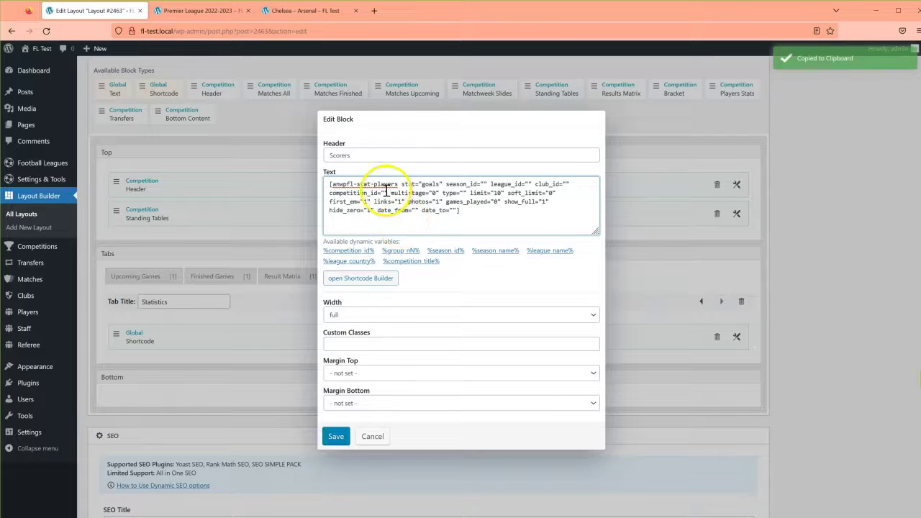
left_click(387, 191)
left_click(348, 250)
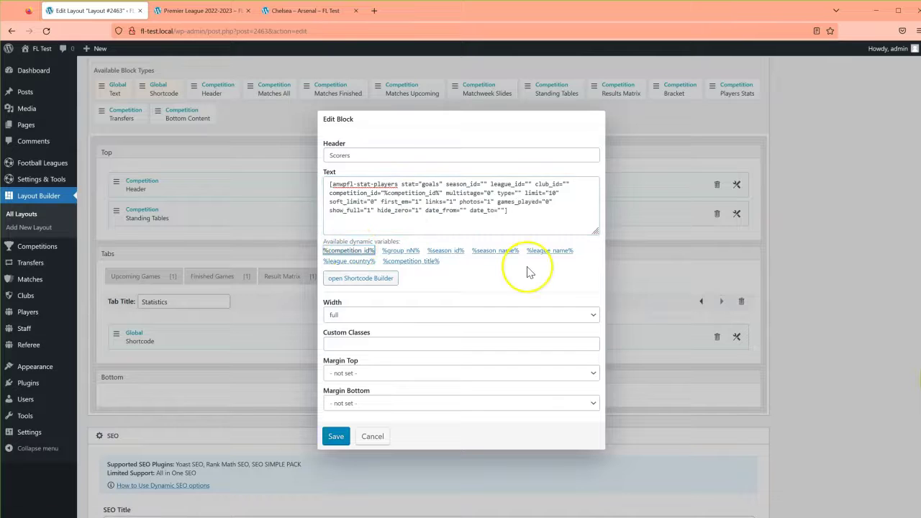
left_click(395, 314)
left_click(337, 343)
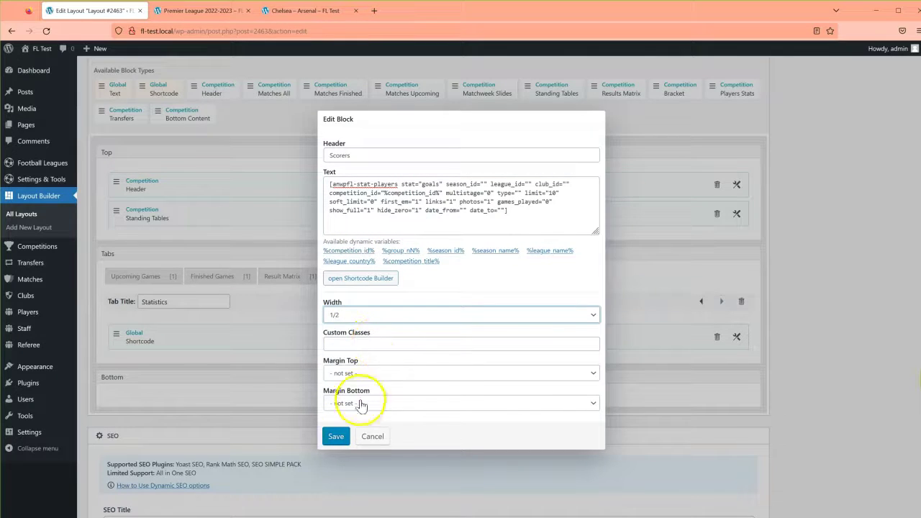
left_click(336, 436)
Step: Add another Shortcode block to the Statistics tab with the header "Assistants" and a width of 1/2
left_click_drag(146, 87, 479, 385)
left_click(737, 404)
type("Assis")
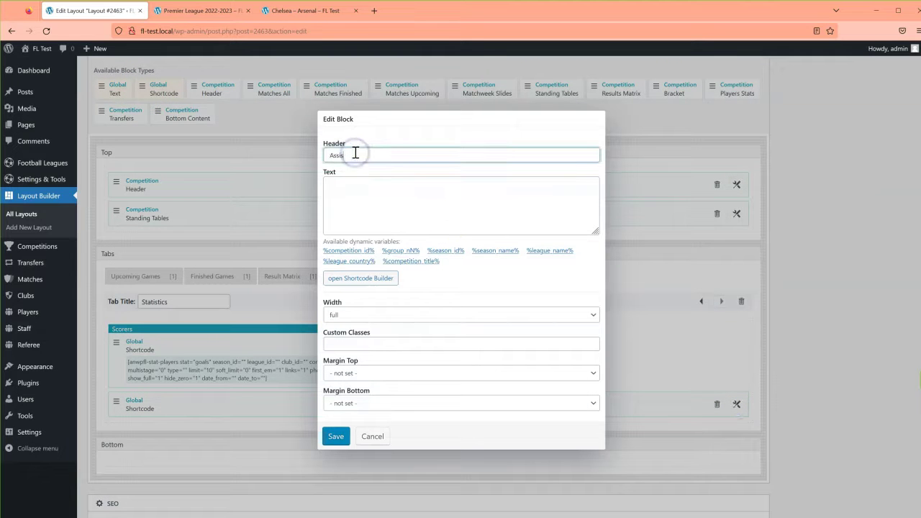
left_click(366, 315)
left_click(358, 343)
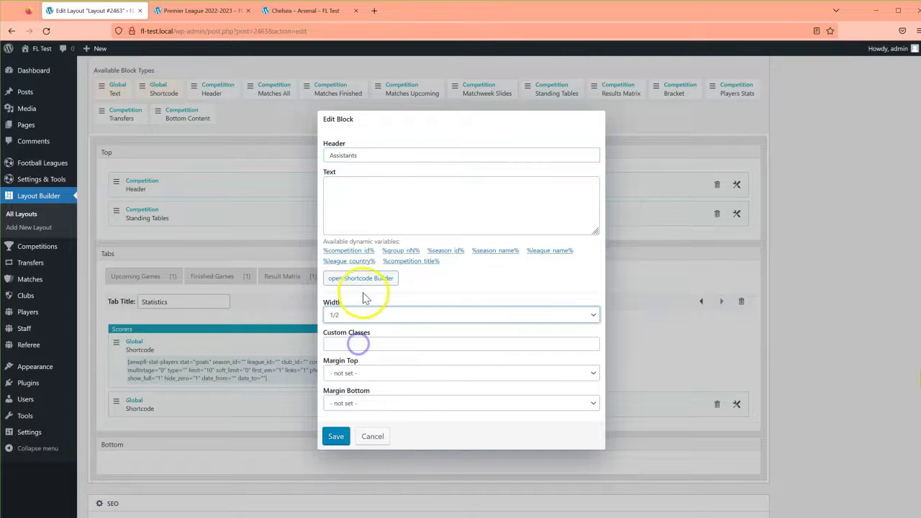
Step: Build a Stat :: Players (Single Stat Value) shortcode with the stat value Assists and copy it
left_click(360, 278)
left_click(444, 218)
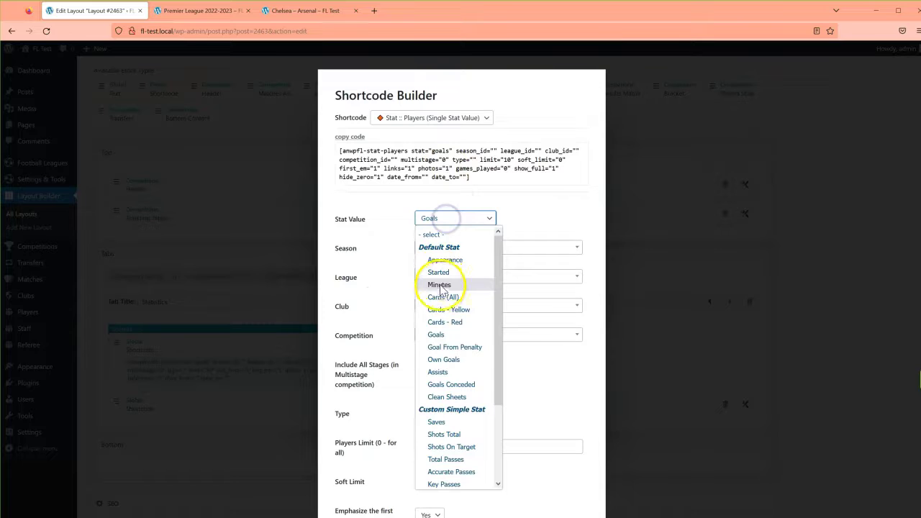
left_click(438, 372)
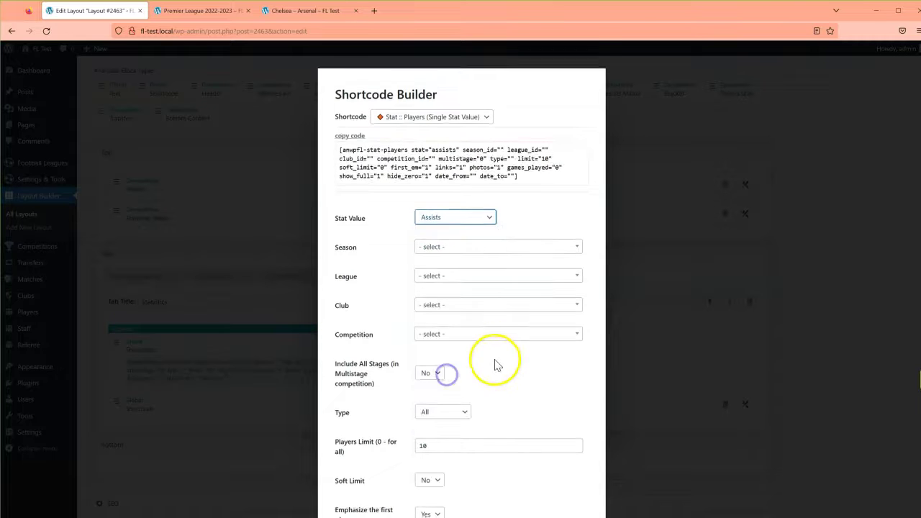
scroll(494, 366, "down", 4)
left_click(381, 480)
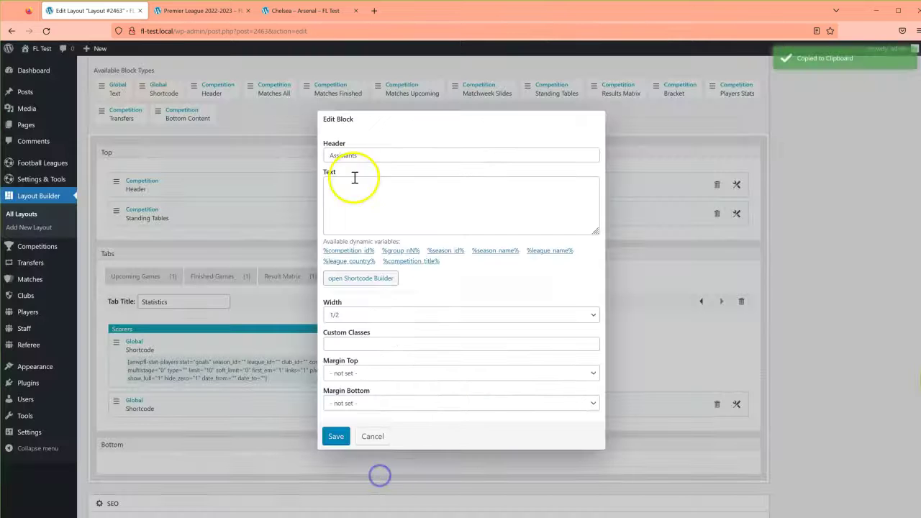
Step: Paste the shortcode into the Assistants block with %competition_id% as its competition_id and save the block
left_click(353, 186)
key("ctrl+v")
left_click(383, 193)
left_click(348, 250)
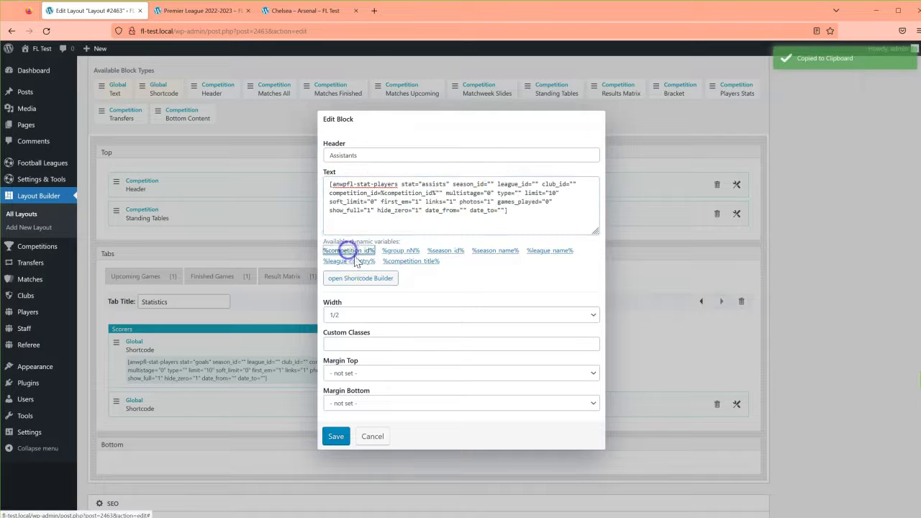
left_click(333, 438)
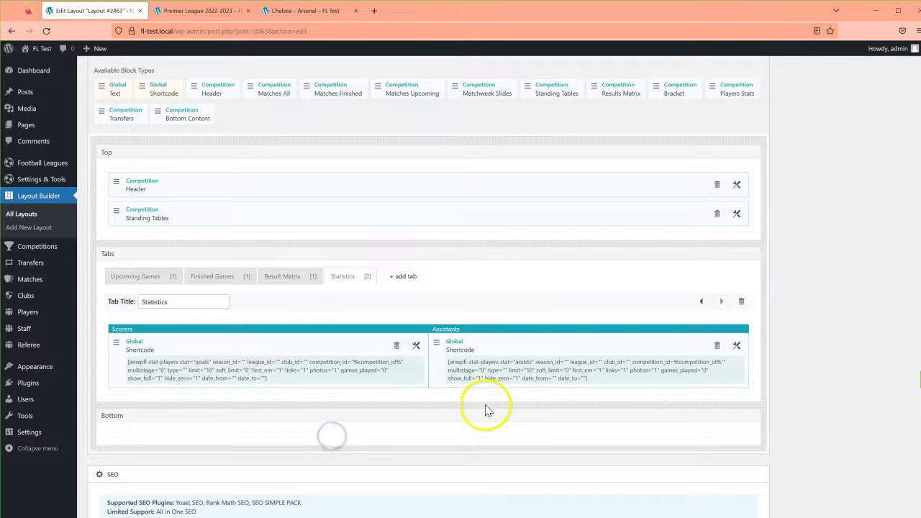
Step: Set the layout's SEO title to "%competition_title% - Live Scores, Results, Standing" and save the layout
scroll(486, 411, "down", 3)
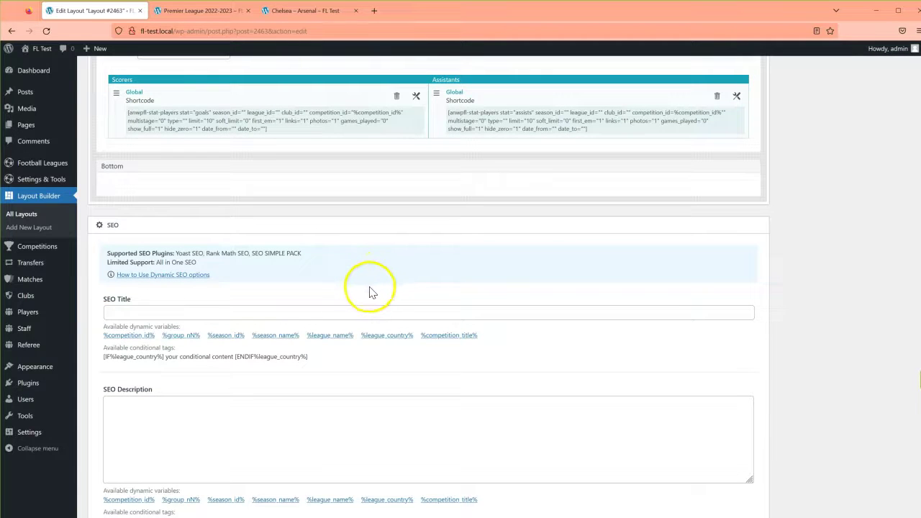
left_click(449, 336)
left_click(200, 312)
type("-")
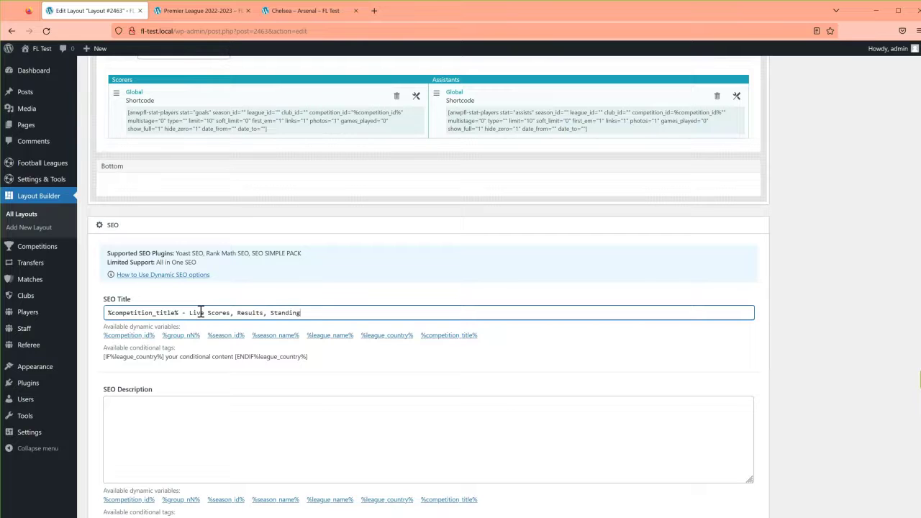
key("Return")
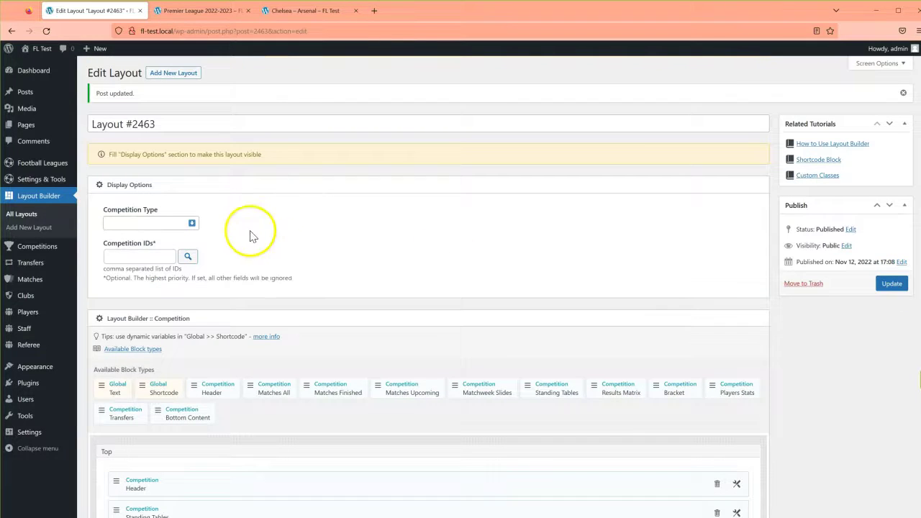
Step: Set the layout's competition type to Round Robin and update the layout
left_click(150, 223)
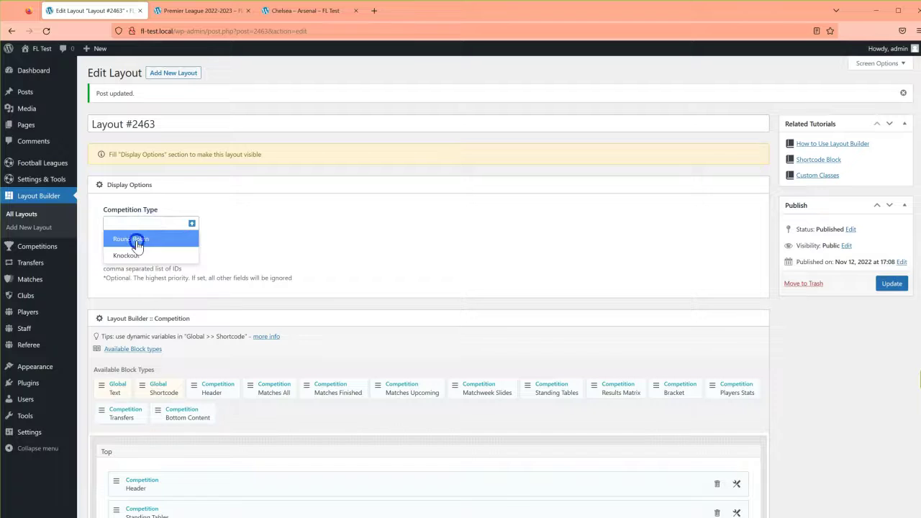
left_click(136, 243)
left_click(892, 284)
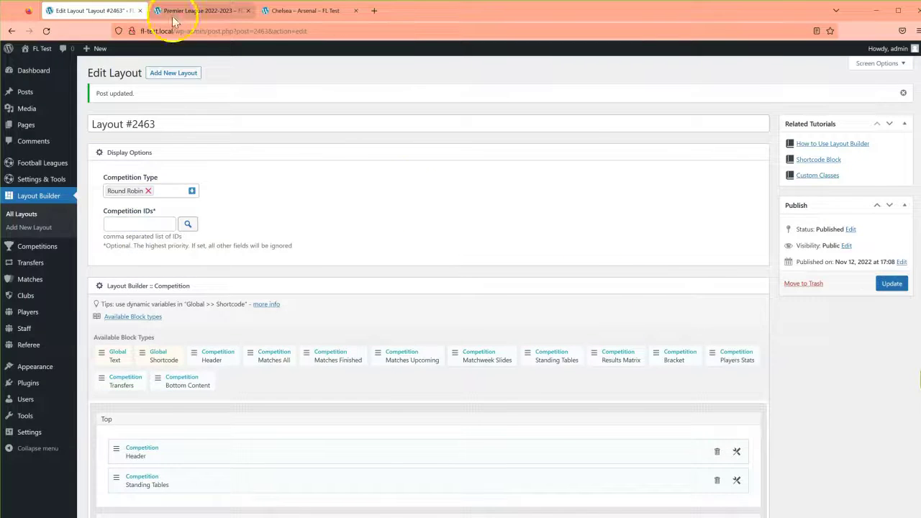
Step: Review the Premier League 2022-2023 page with its standings, games, result matrix and the Scorers and Assistants statistics
left_click(174, 13)
scroll(469, 154, "down", 5)
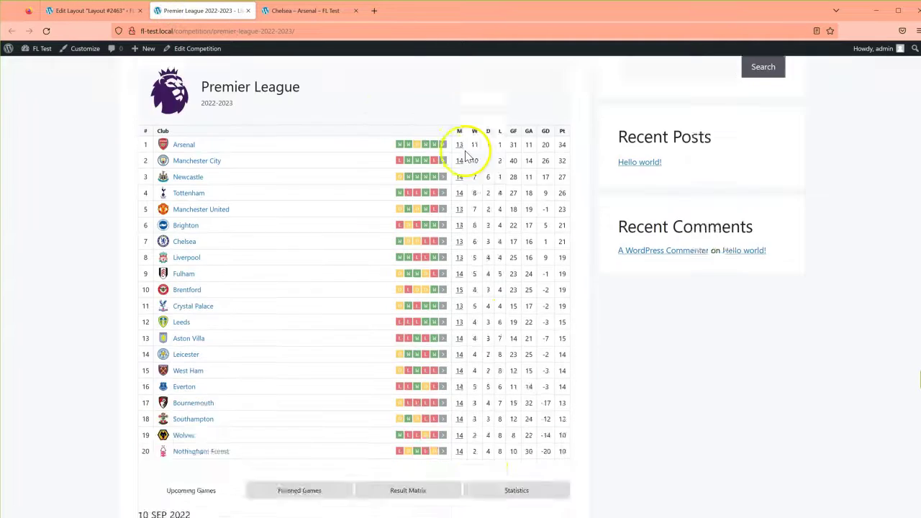
left_click(270, 282)
left_click(395, 284)
left_click(497, 282)
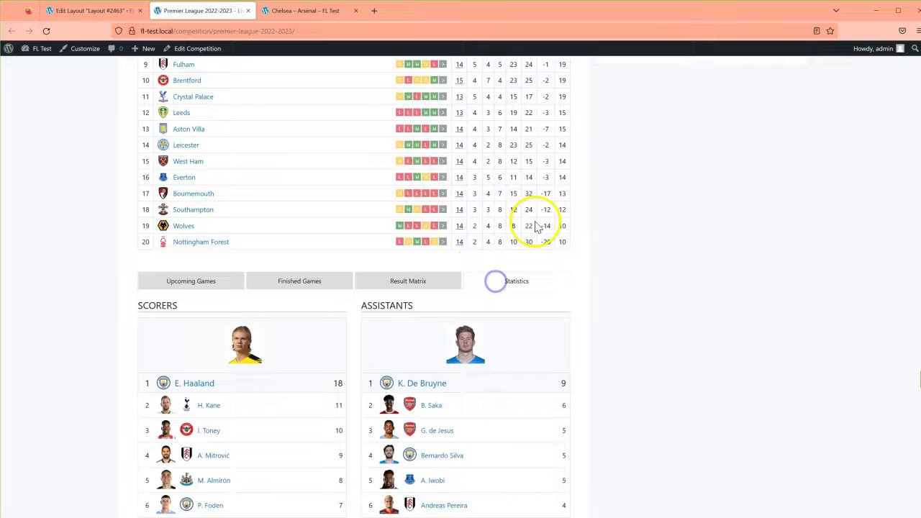
scroll(524, 288, "down", 2)
scroll(520, 300, "up", 1)
left_click(191, 231)
left_click(502, 231)
left_click(214, 231)
scroll(335, 270, "up", 5)
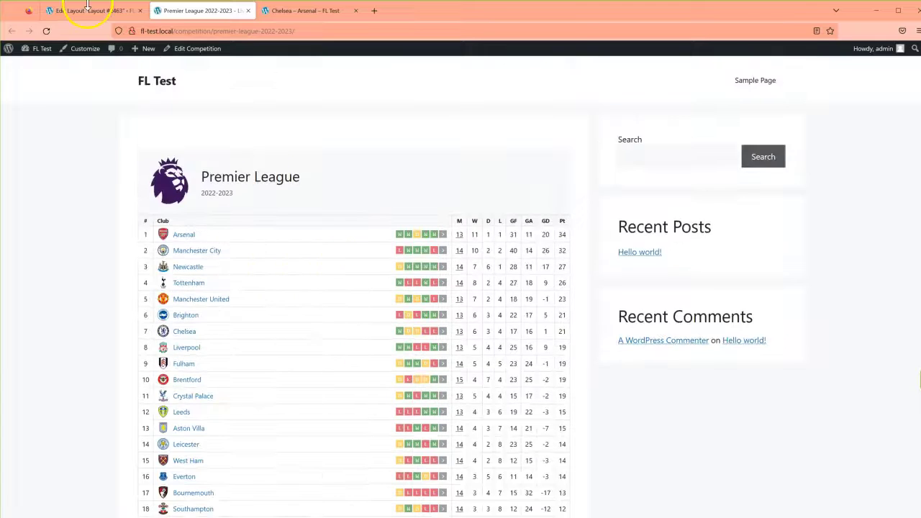
Step: Create a new layout of the type Match from the list of all layouts
left_click(94, 10)
left_click(24, 216)
left_click(187, 74)
left_click(140, 117)
left_click(128, 171)
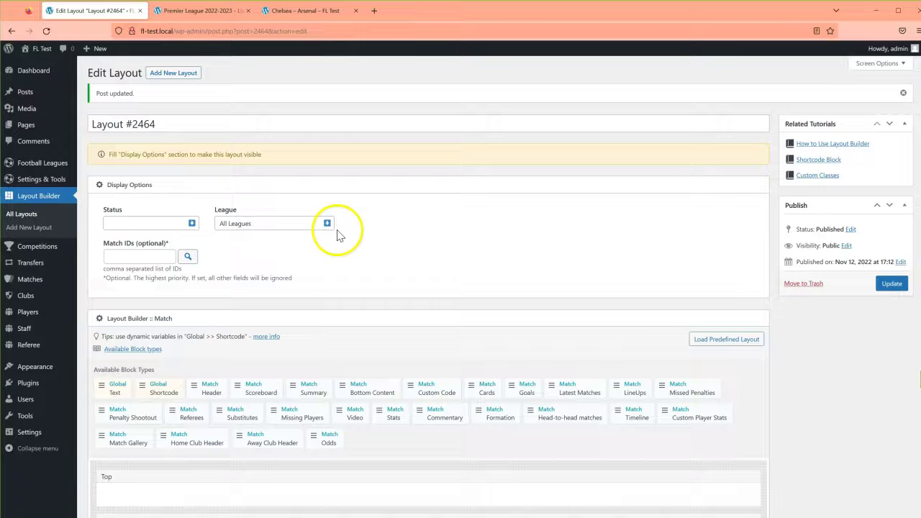
Step: Set the match layout's status to Finished, load the predefined layout with Scoreboard and Timeline blocks, and update it
left_click(144, 223)
left_click(128, 239)
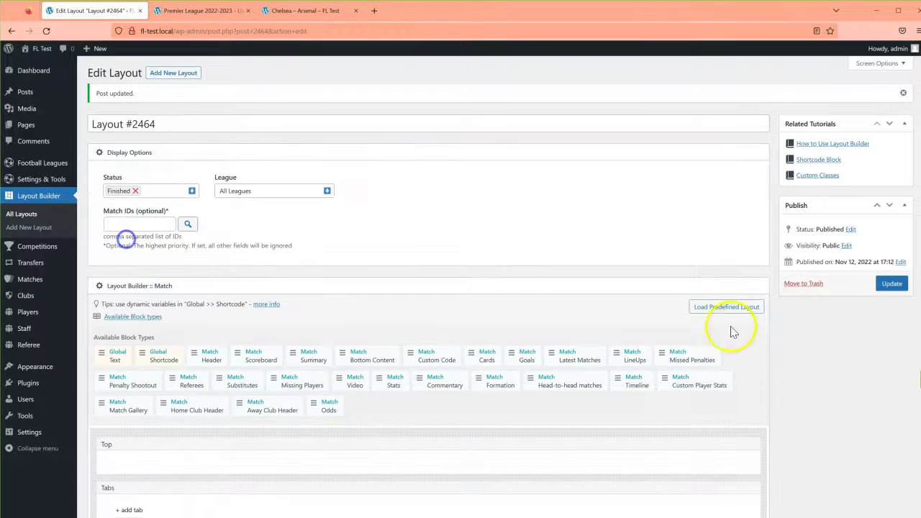
left_click(712, 307)
left_click(594, 263)
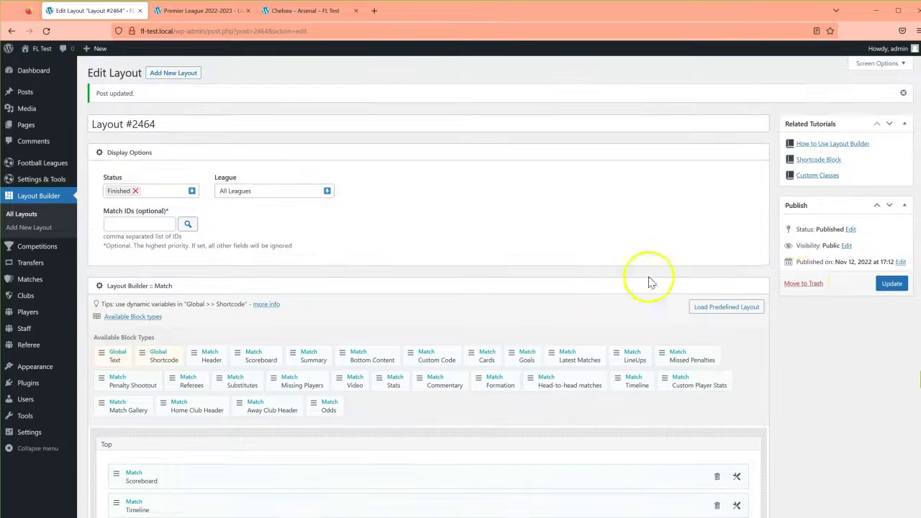
left_click(893, 283)
Step: Add another new layout of the type Match
left_click(171, 73)
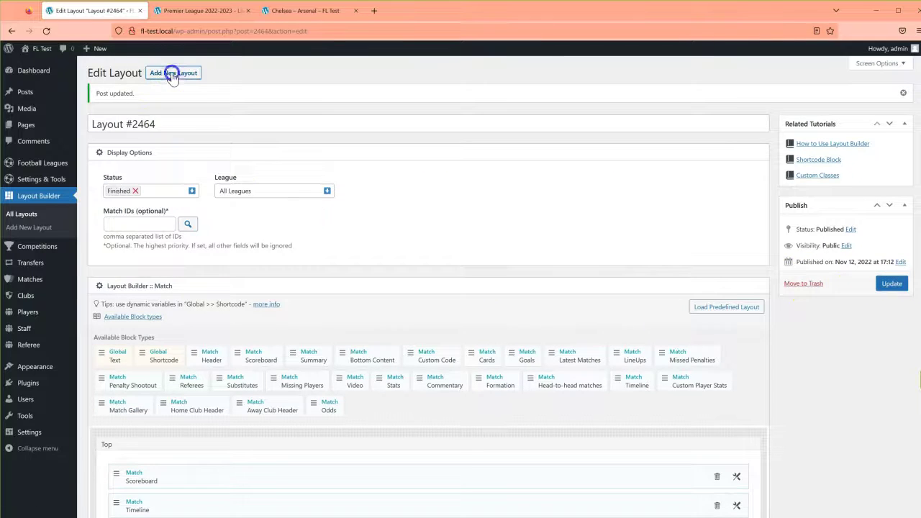
left_click(133, 118)
left_click(118, 178)
left_click(134, 143)
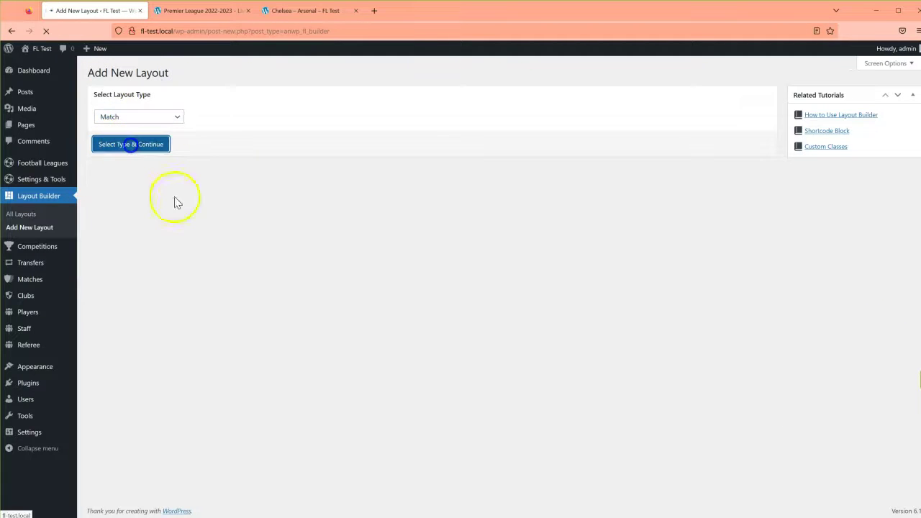
Step: Set this layout's status to Upcoming, load the predefined layout with Scoreboard and Head-to-head matches blocks, and update it
left_click(154, 218)
left_click(141, 252)
left_click(713, 307)
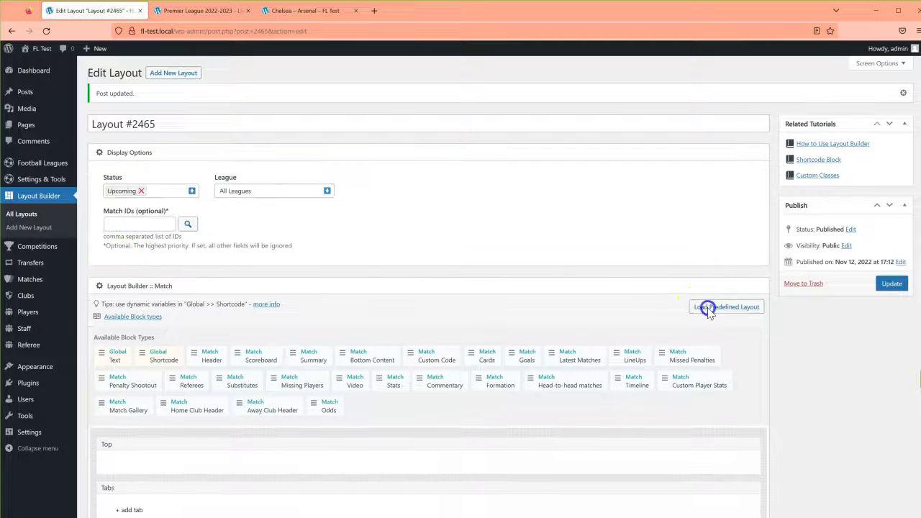
left_click(600, 288)
left_click(892, 283)
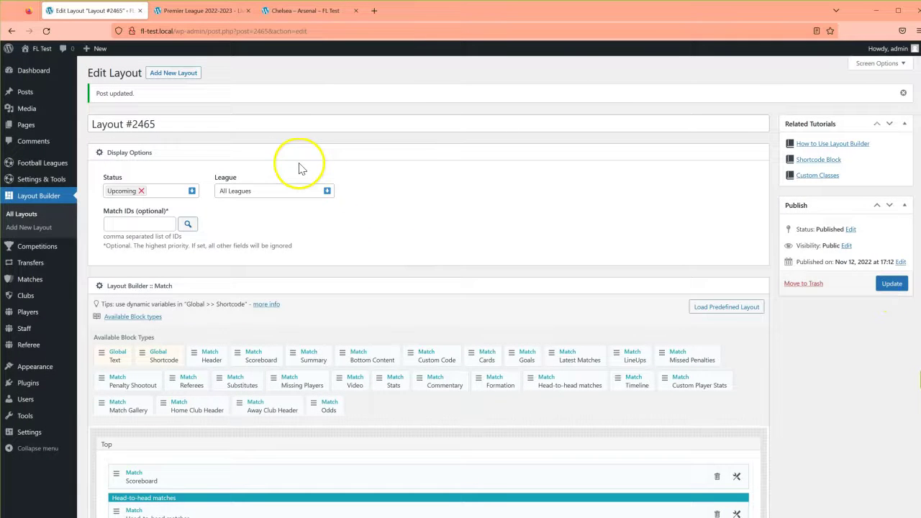
Step: Review the Chelsea – Arsenal match page, including its timeline, Commentary, Line Ups, Stats and Events sections
left_click(288, 11)
scroll(545, 219, "down", 5)
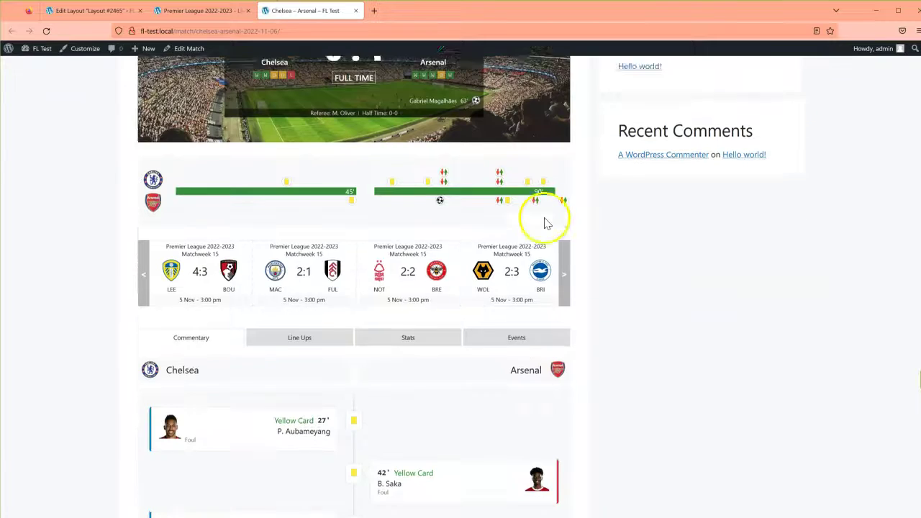
left_click(300, 224)
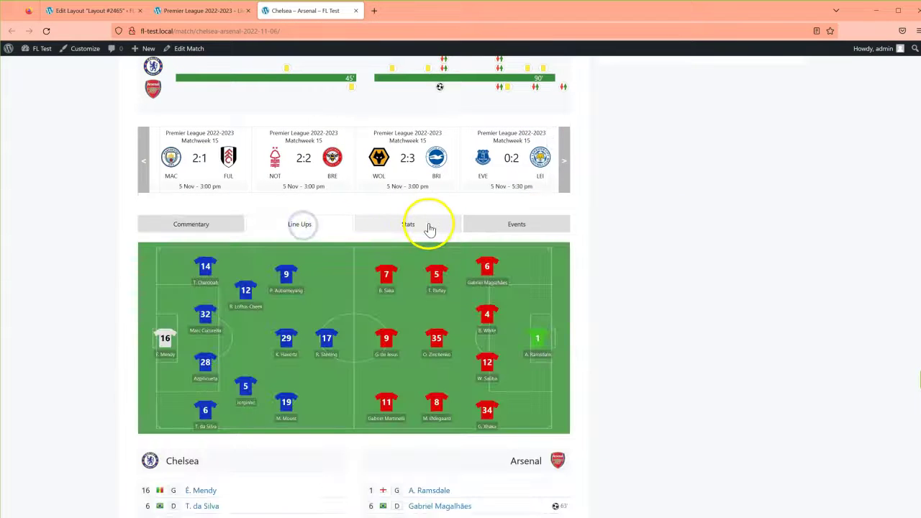
left_click(426, 224)
scroll(524, 261, "down", 5)
scroll(524, 261, "up", 5)
left_click(538, 224)
scroll(507, 295, "down", 1)
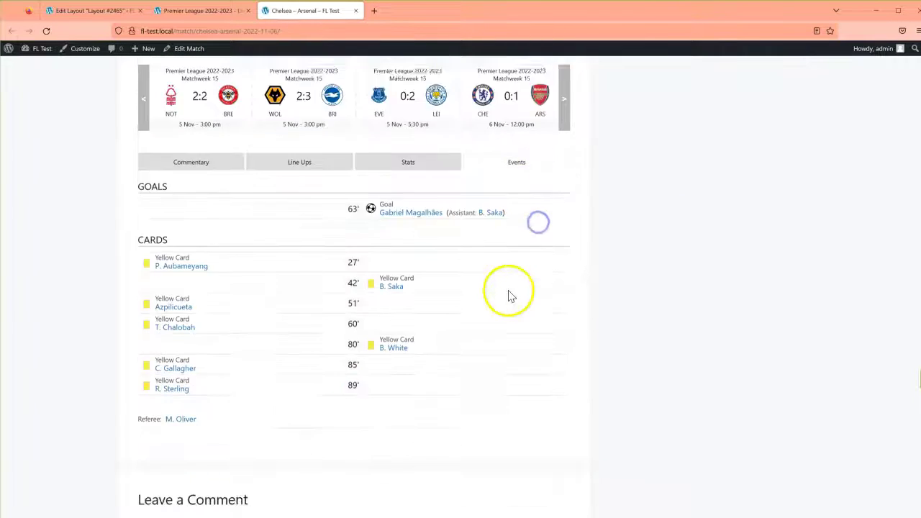
scroll(340, 257, "up", 1)
left_click(200, 223)
scroll(343, 317, "down", 6)
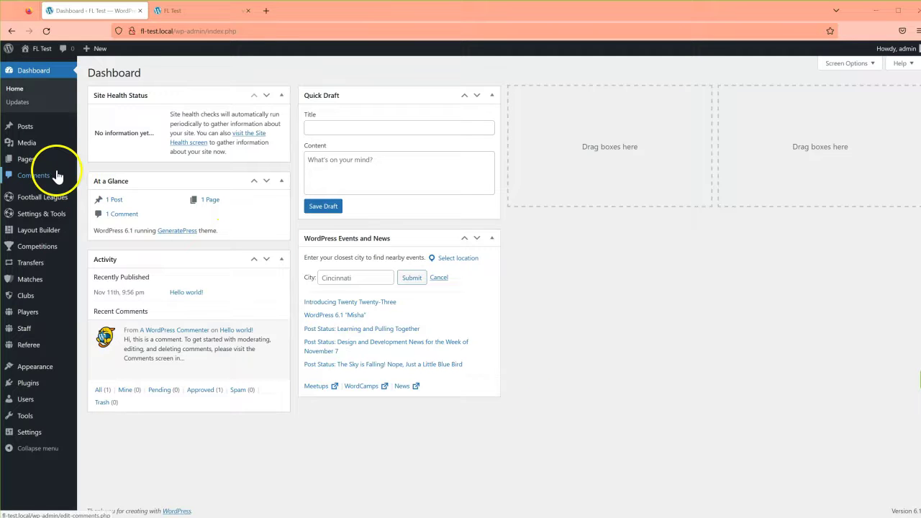
Step: Create a new WordPress page and insert a Classic block into it
mouse_move(34, 159)
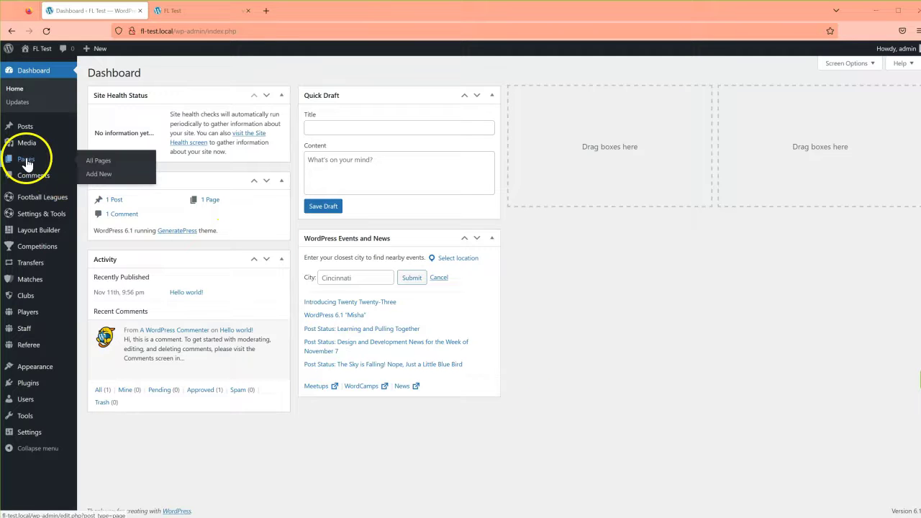
left_click(105, 179)
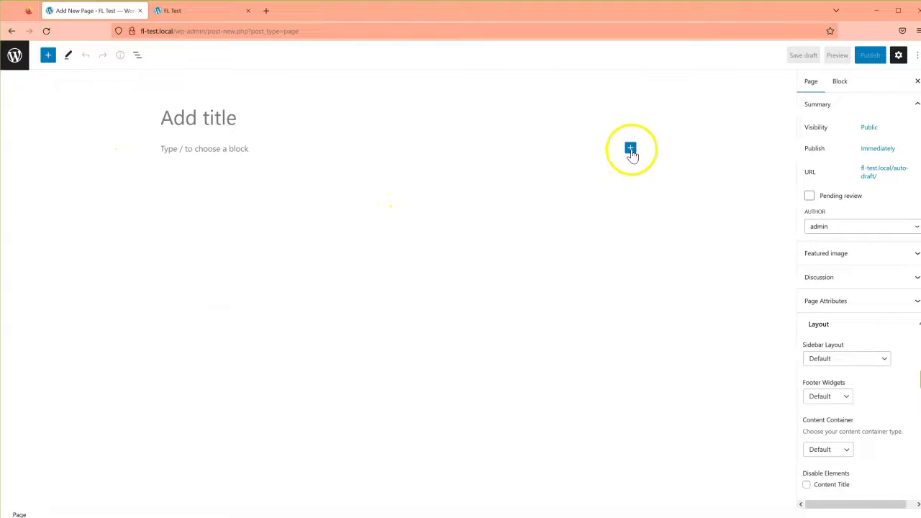
left_click(630, 150)
type("cla")
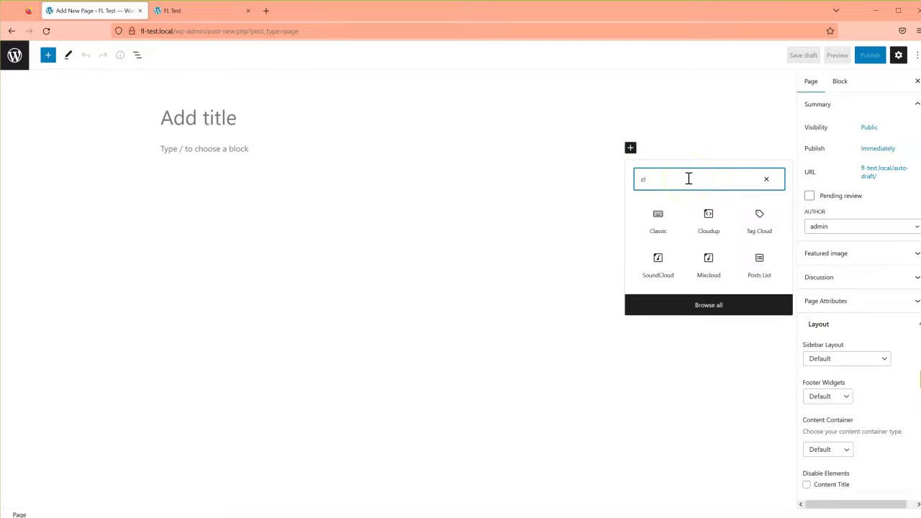
left_click(657, 219)
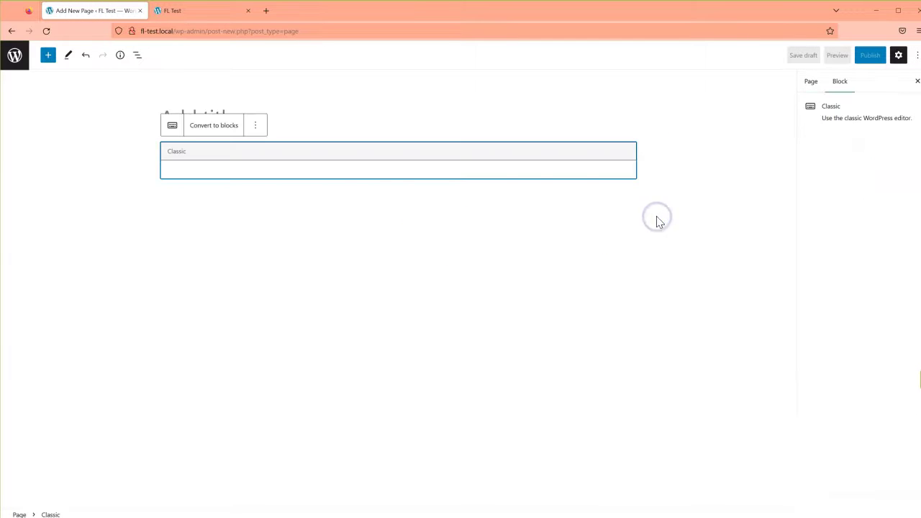
Step: Open the football shortcode dialog from the Classic block and choose the Calendar Slider shortcode
left_click(347, 171)
left_click(426, 150)
left_click(458, 262)
scroll(452, 367, "down", 5)
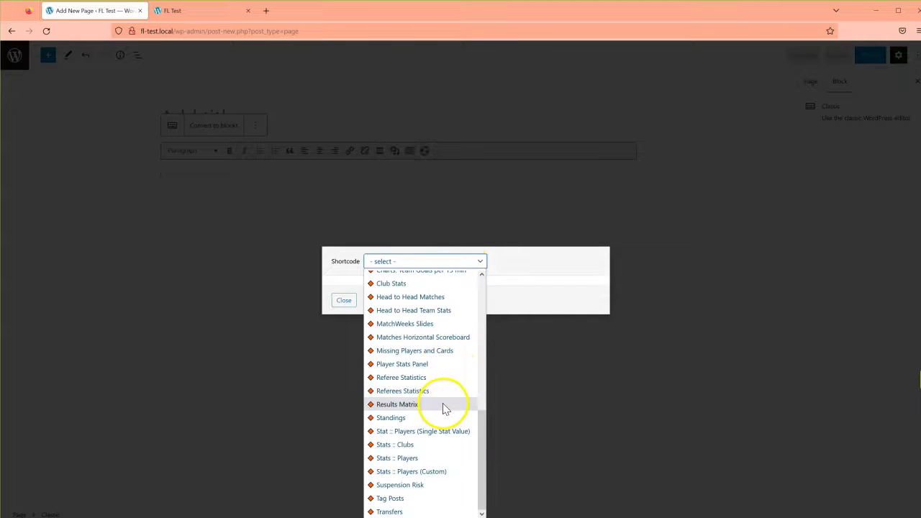
scroll(434, 387, "up", 2)
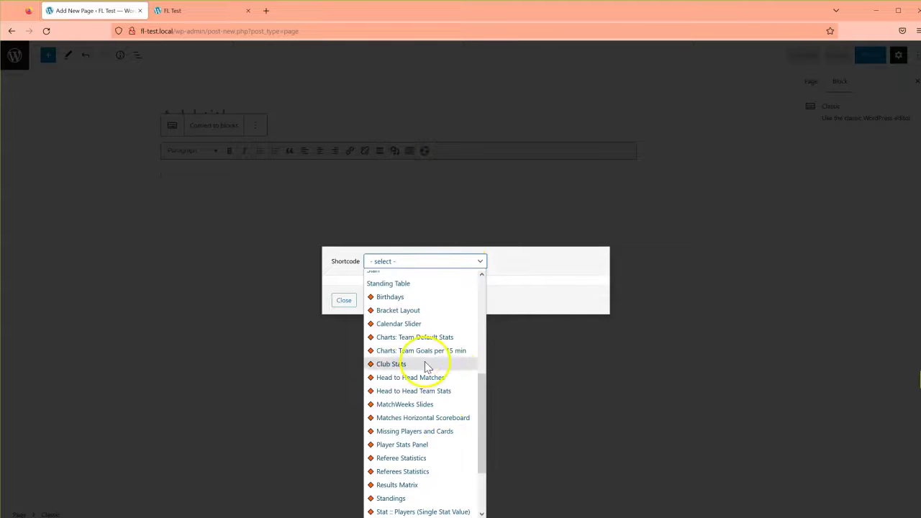
left_click(405, 324)
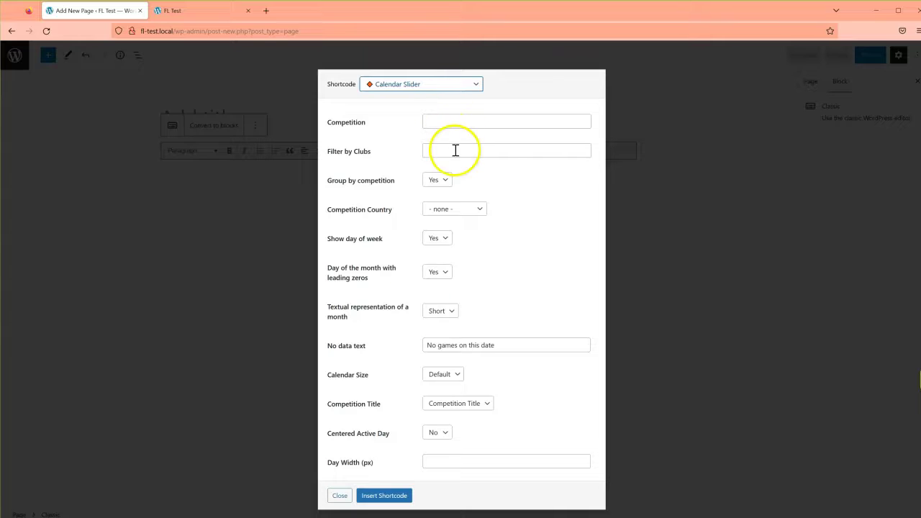
Step: Set the Calendar Slider's competition country to Country + Flag and its calendar size to Small
left_click(476, 209)
left_click(454, 266)
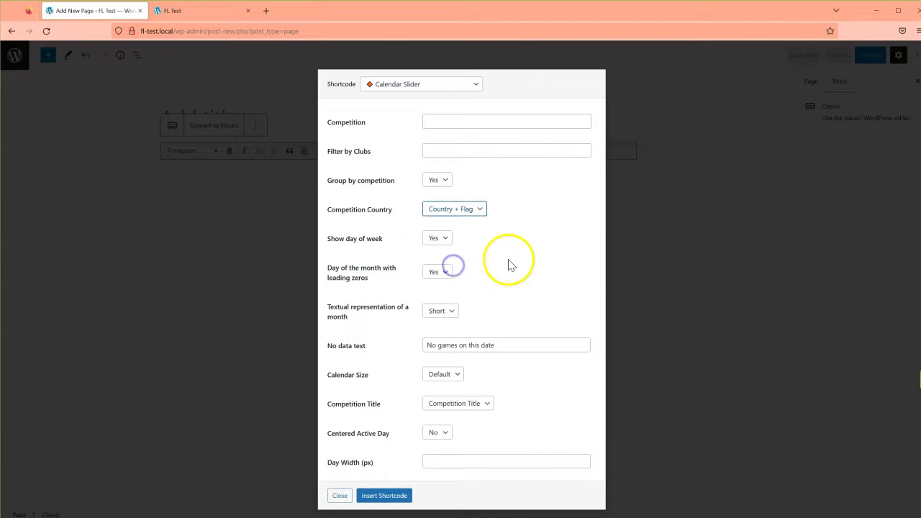
left_click(441, 311)
left_click(507, 309)
left_click(442, 374)
left_click(436, 404)
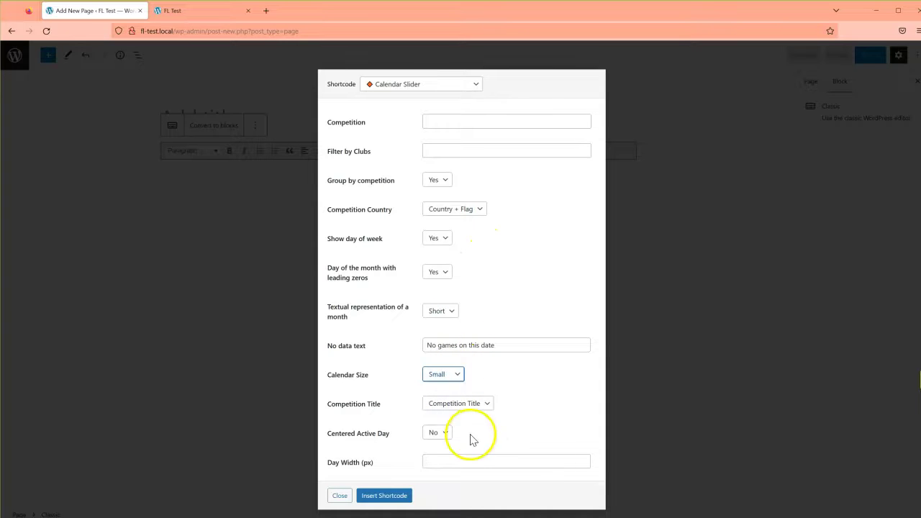
Step: Enable the centered active day, set the competition title to League Name and the day width to 75 px
left_click(440, 434)
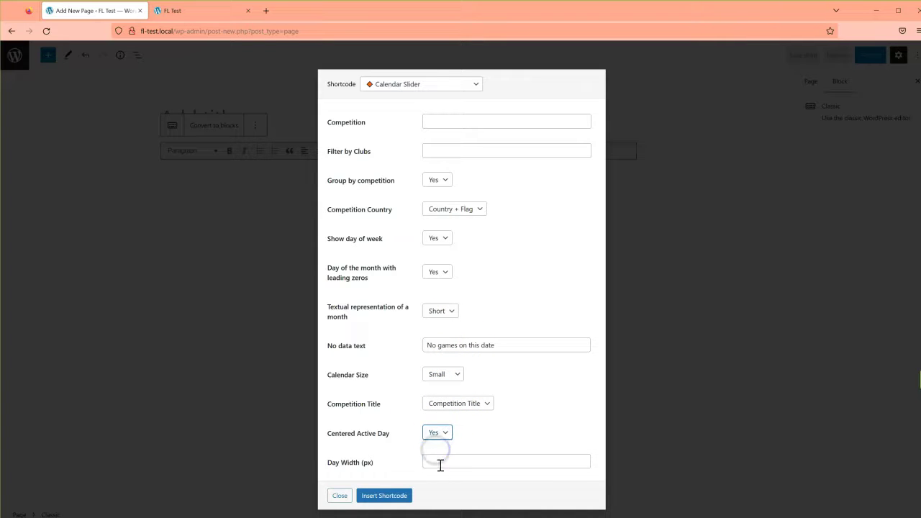
left_click(462, 413)
left_click(451, 432)
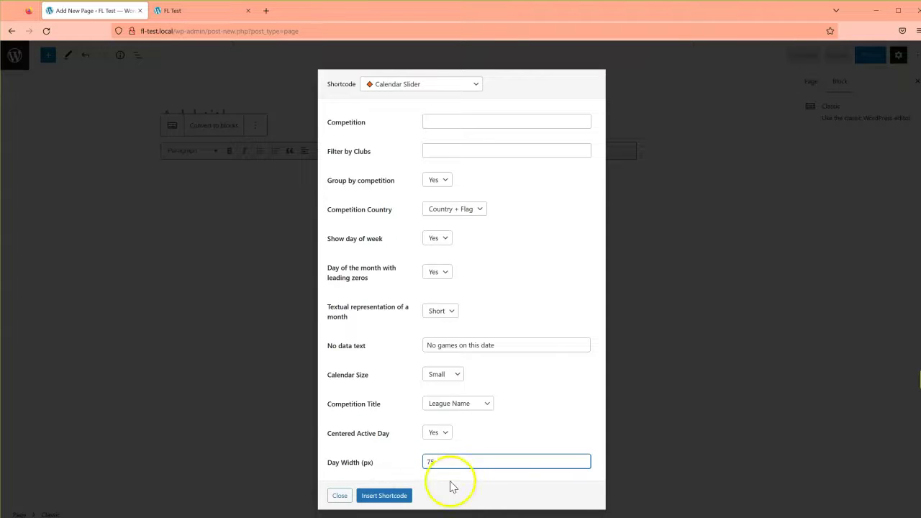
Step: Insert the configured Calendar Slider shortcode into the Classic block and save the page as a draft
left_click(375, 494)
left_click(545, 262)
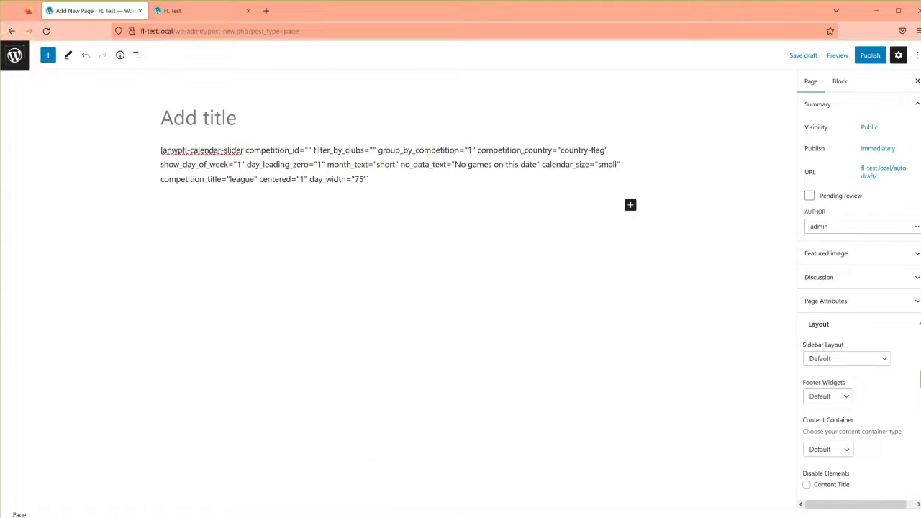
left_click(804, 56)
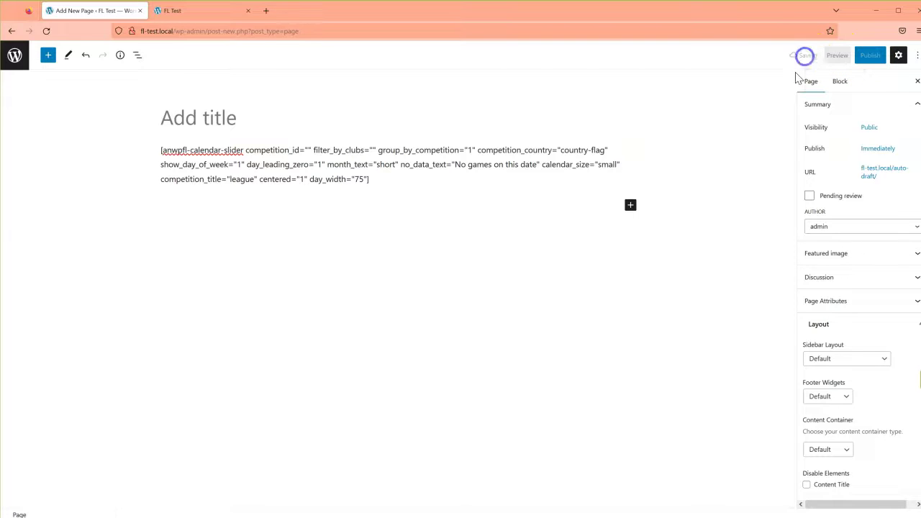
Step: Open the Football Leagues Shortcode Builder in a separate browser tab and choose the Calendar Slider shortcode
middle_click(14, 57)
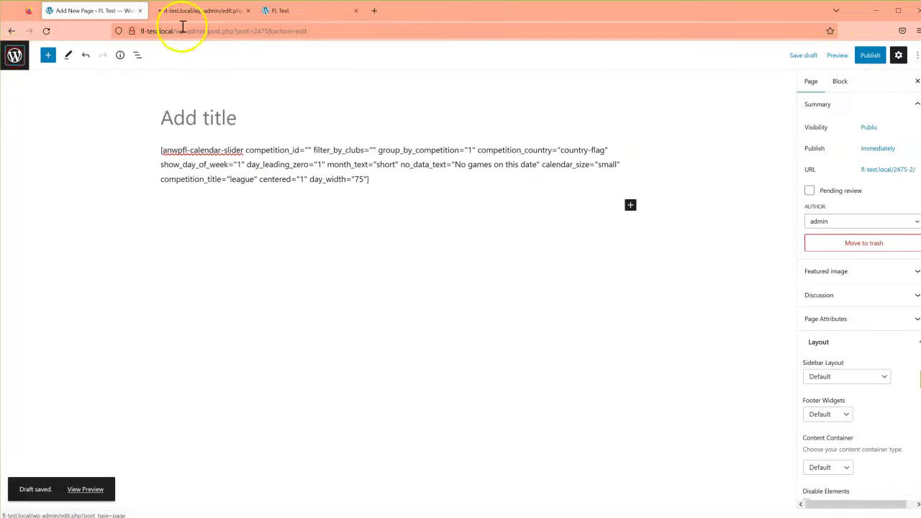
left_click(205, 10)
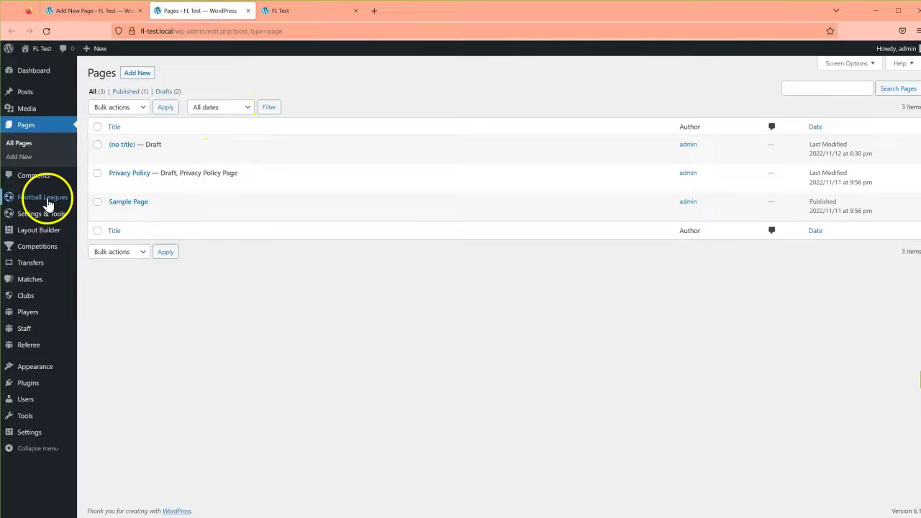
mouse_move(45, 200)
left_click(105, 214)
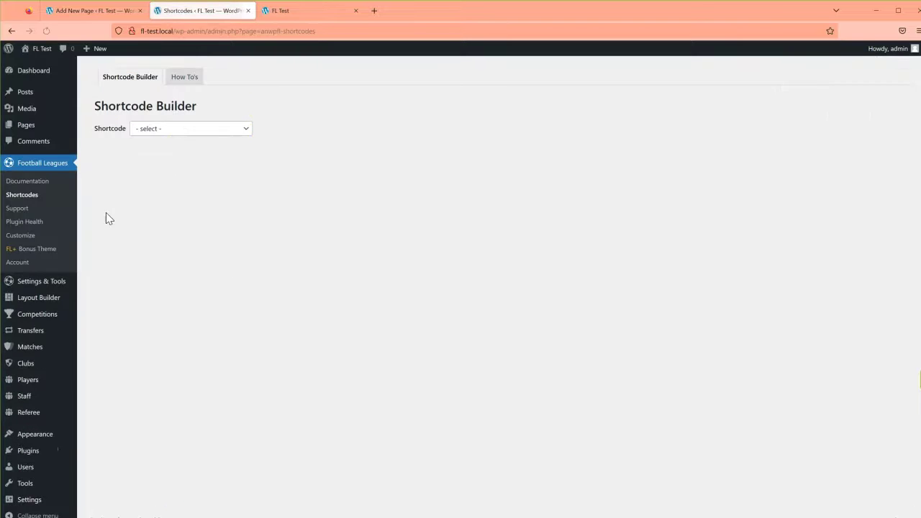
left_click(185, 128)
scroll(189, 194, "down", 5)
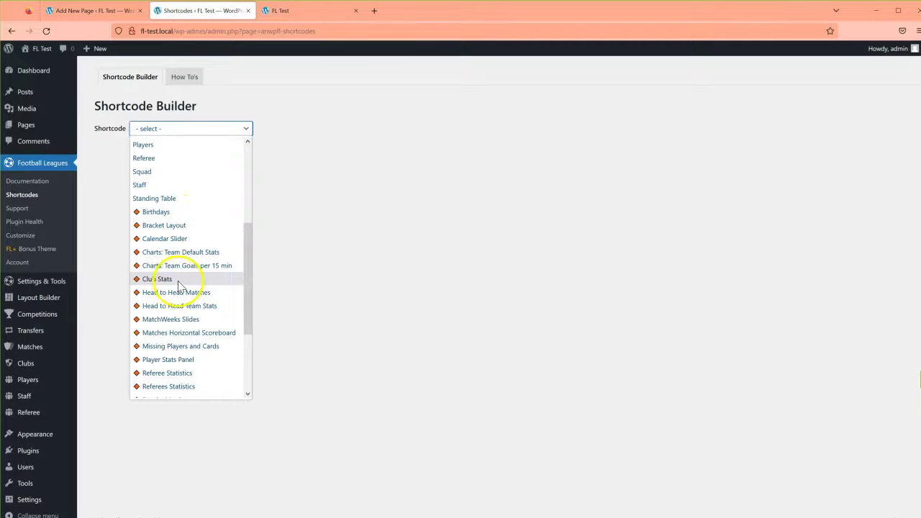
left_click(172, 238)
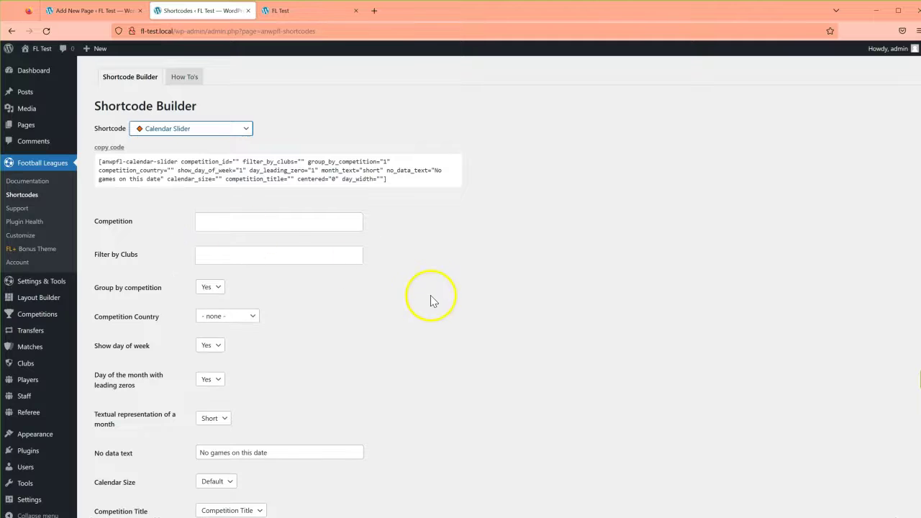
Step: Set competition country to Country + Flag, calendar size to Small, competition title to League Name, centered active day to Yes and day width to 75 px
scroll(272, 247, "down", 3)
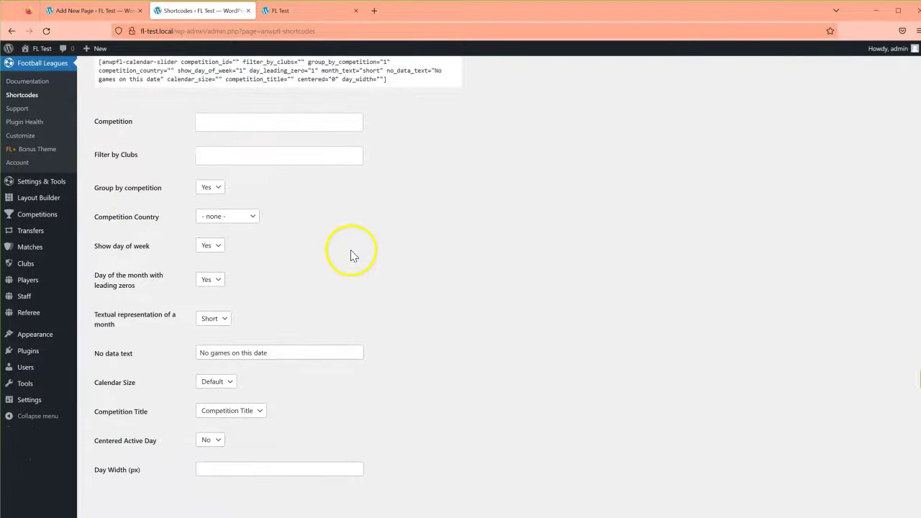
left_click(240, 216)
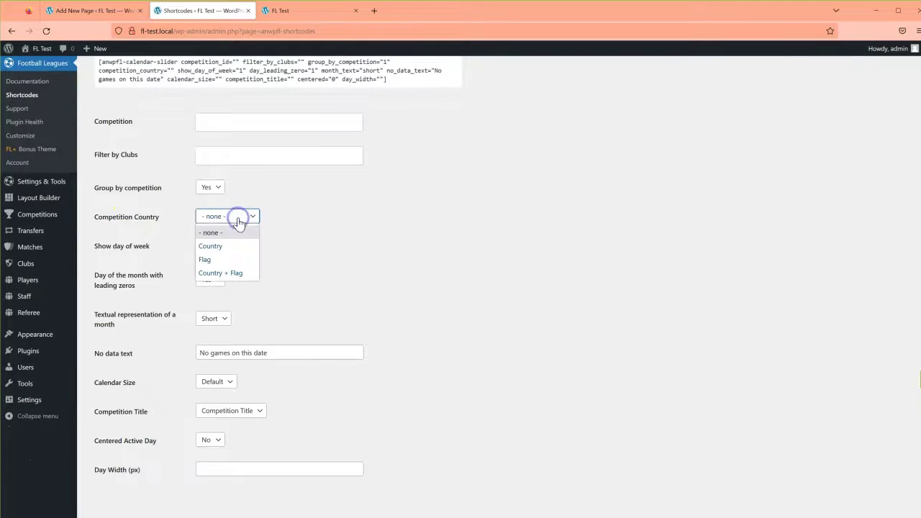
left_click(228, 274)
scroll(296, 282, "down", 1)
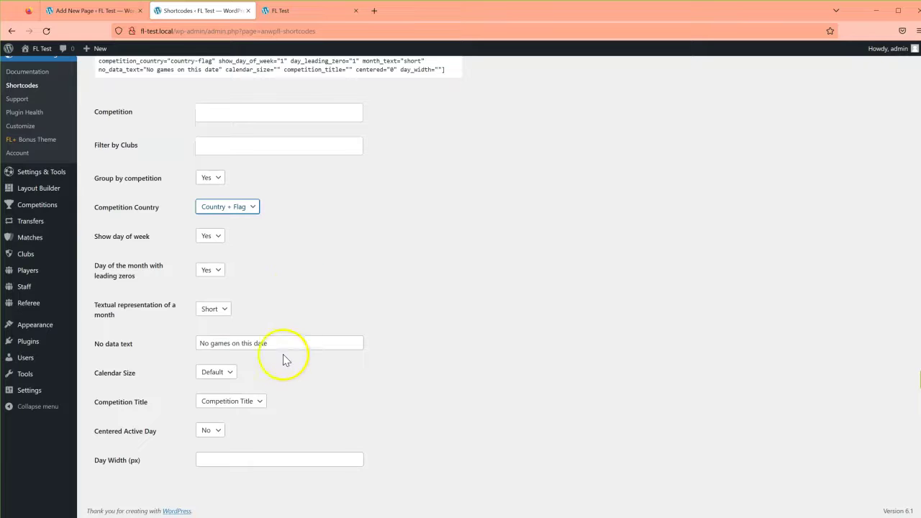
left_click(216, 372)
left_click(213, 404)
left_click(245, 409)
left_click(231, 441)
left_click(211, 440)
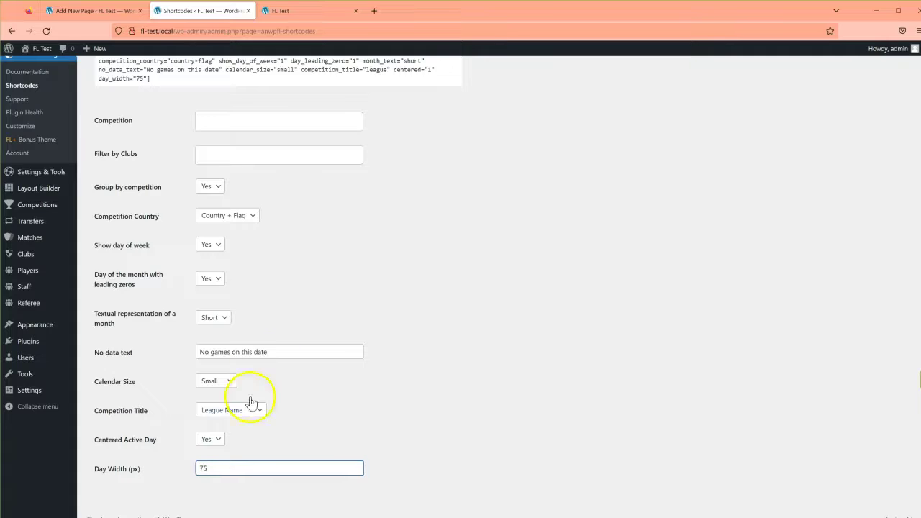
Step: Copy the generated Calendar Slider shortcode and paste it into a new Shortcode block on the draft page
scroll(251, 401, "up", 3)
left_click(113, 149)
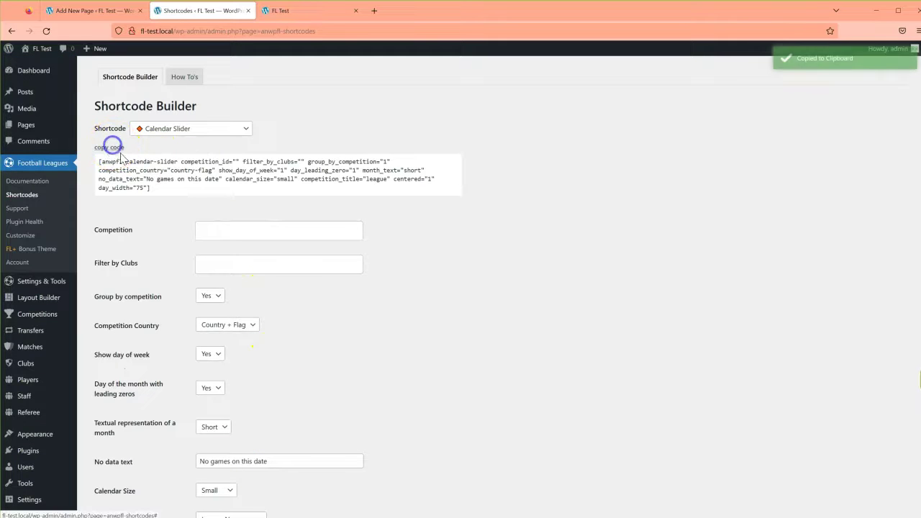
left_click(85, 14)
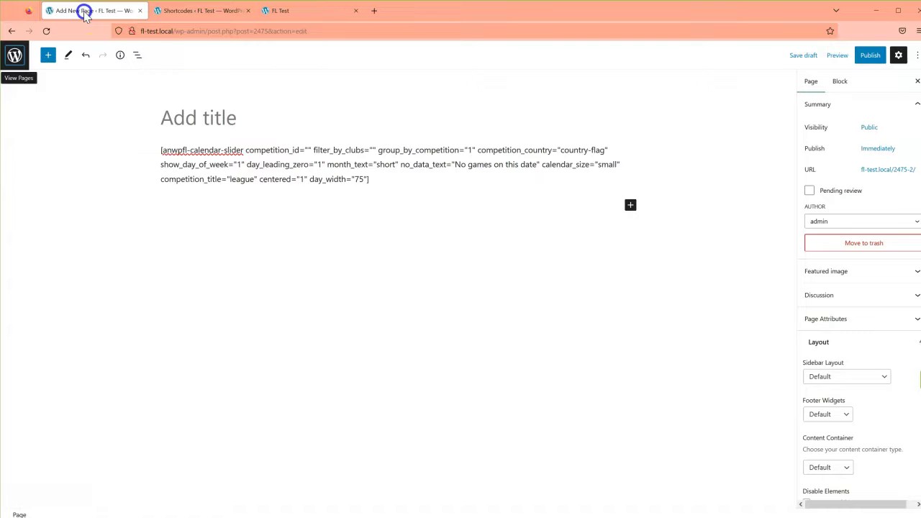
left_click(630, 208)
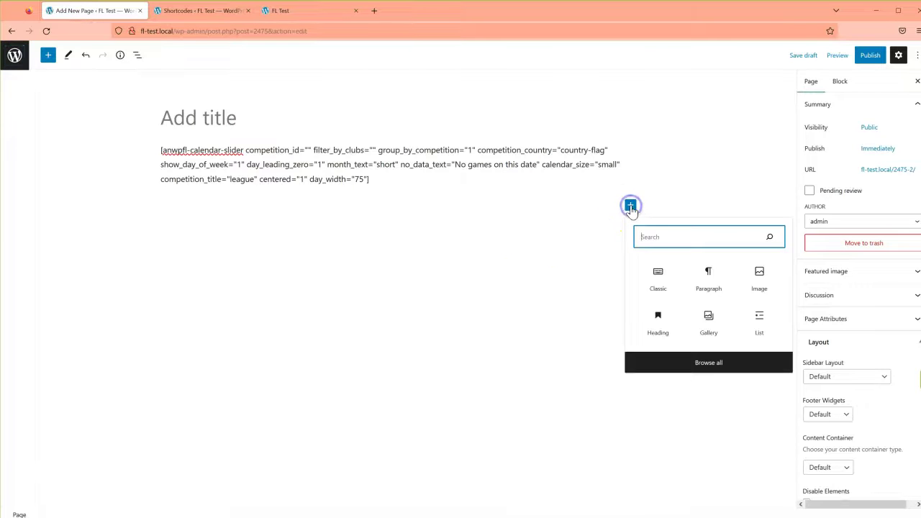
type("sho")
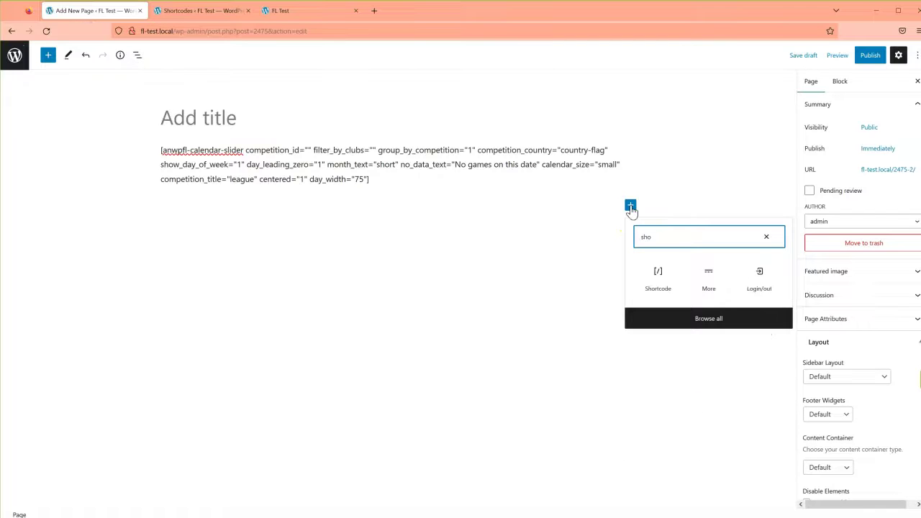
left_click(659, 277)
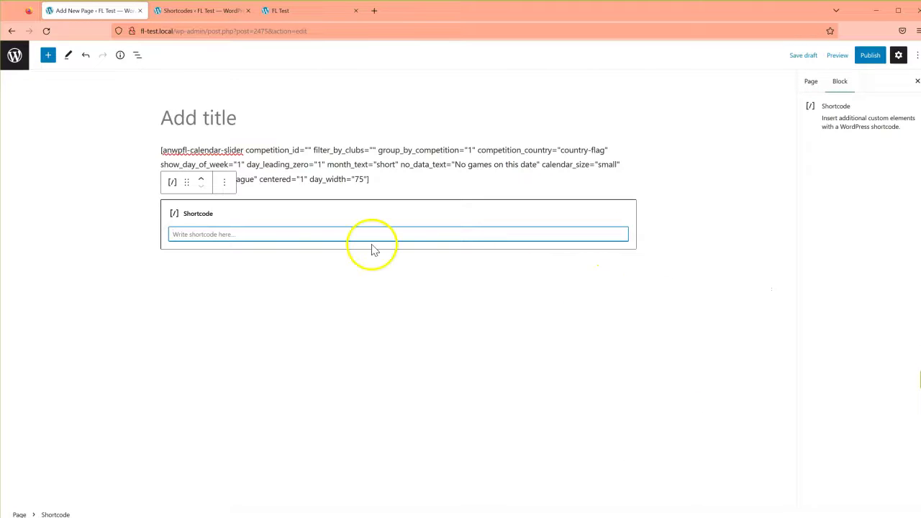
key("ctrl+v")
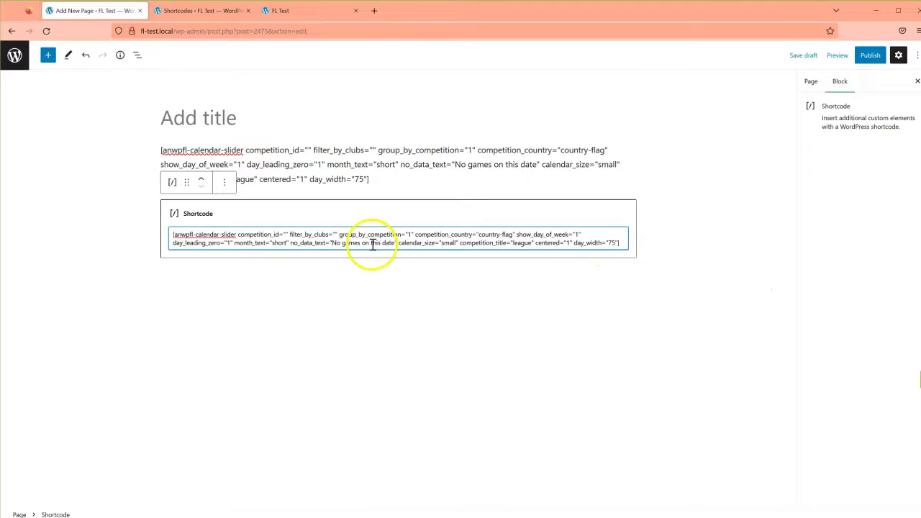
Step: Remove the Classic block from the page using the block list view, keeping the Shortcode block
left_click(138, 54)
left_click(393, 170)
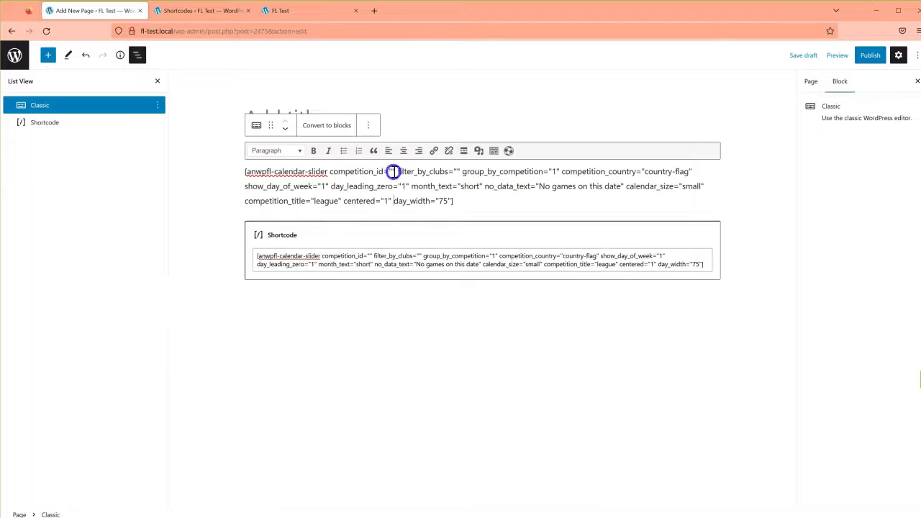
left_click(379, 259)
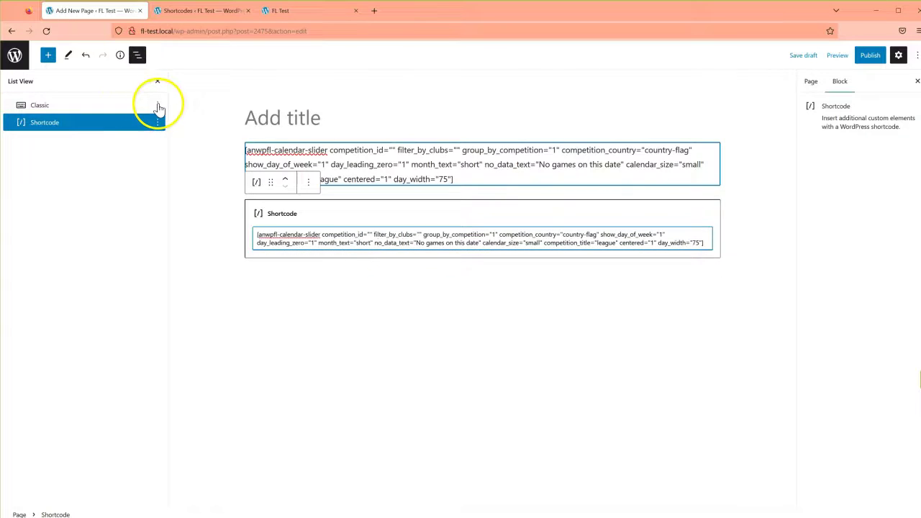
left_click(158, 105)
left_click(173, 325)
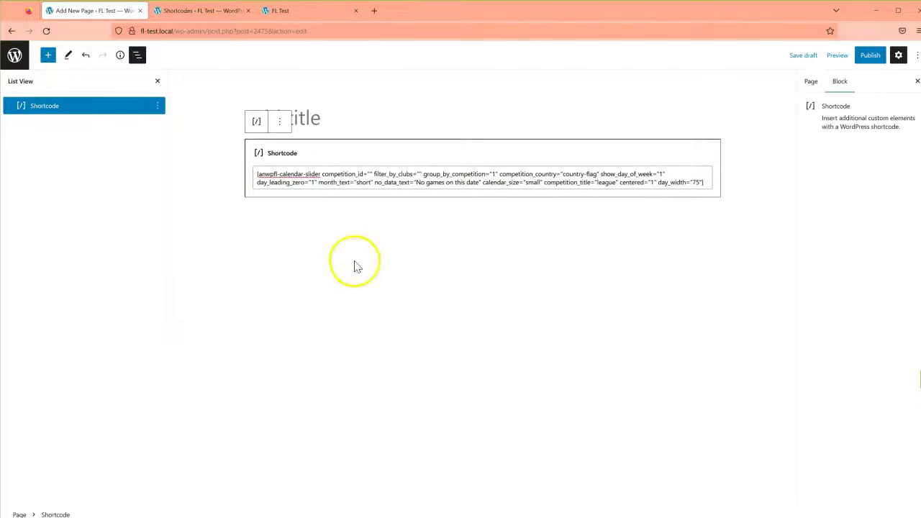
Step: Publish the page, title it Home and update it
left_click(871, 58)
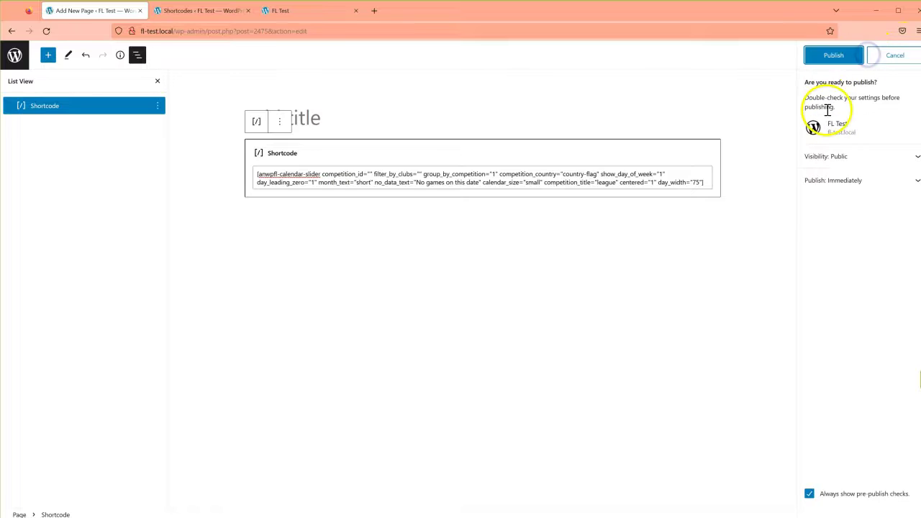
left_click(832, 56)
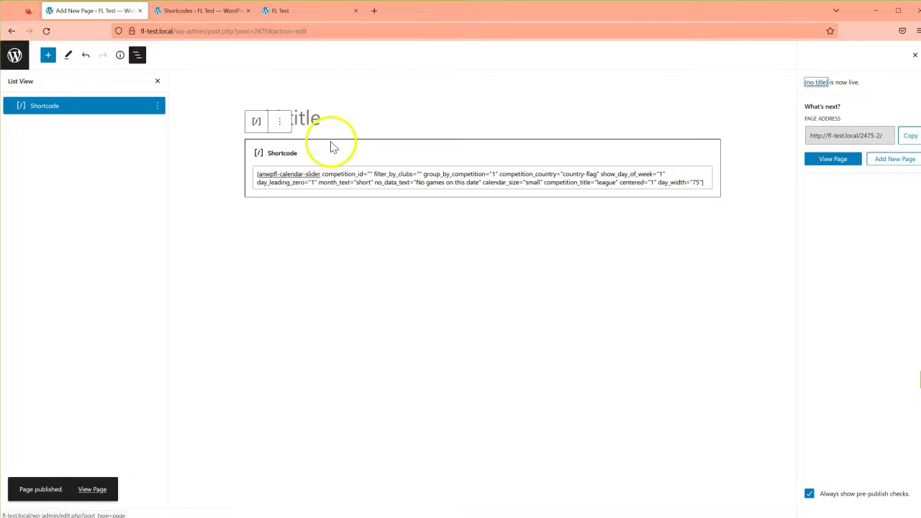
left_click(342, 118)
type("Ho")
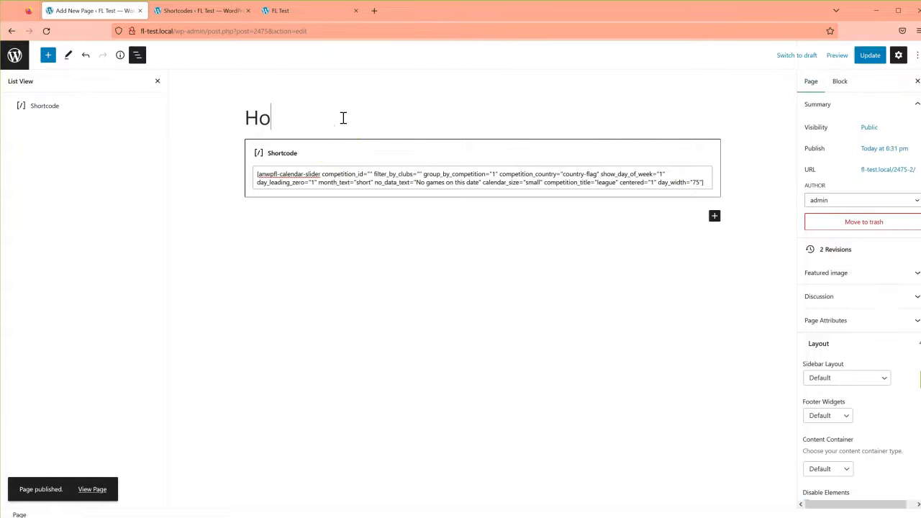
left_click(871, 56)
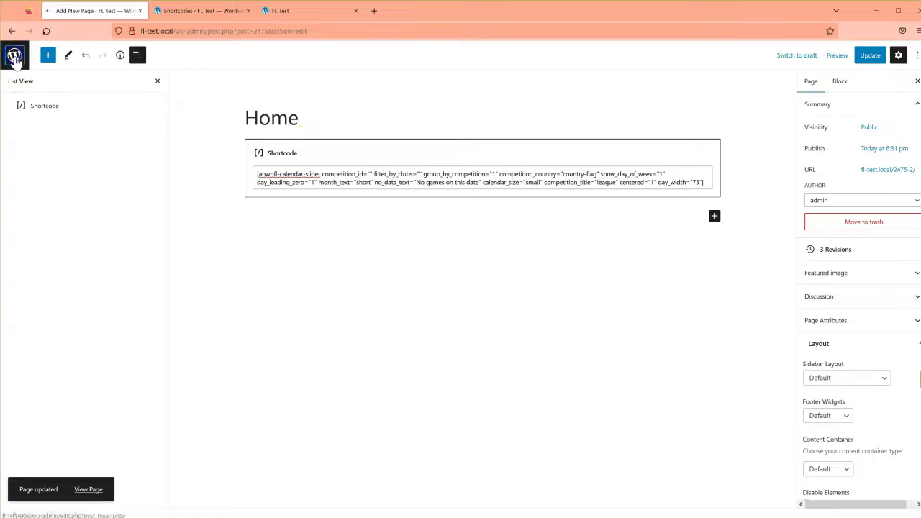
Step: Set the site's homepage to the static page Home in the Reading Settings and save the changes
left_click(15, 55)
mouse_move(29, 437)
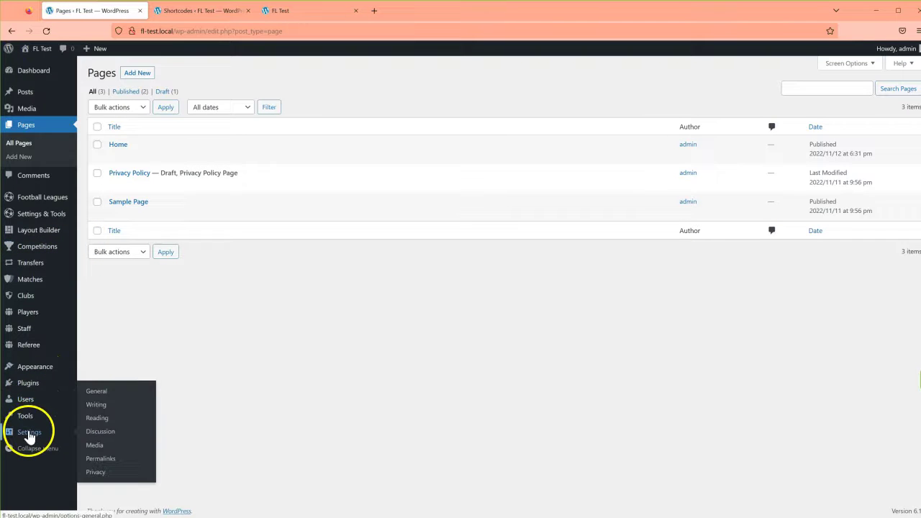
left_click(97, 419)
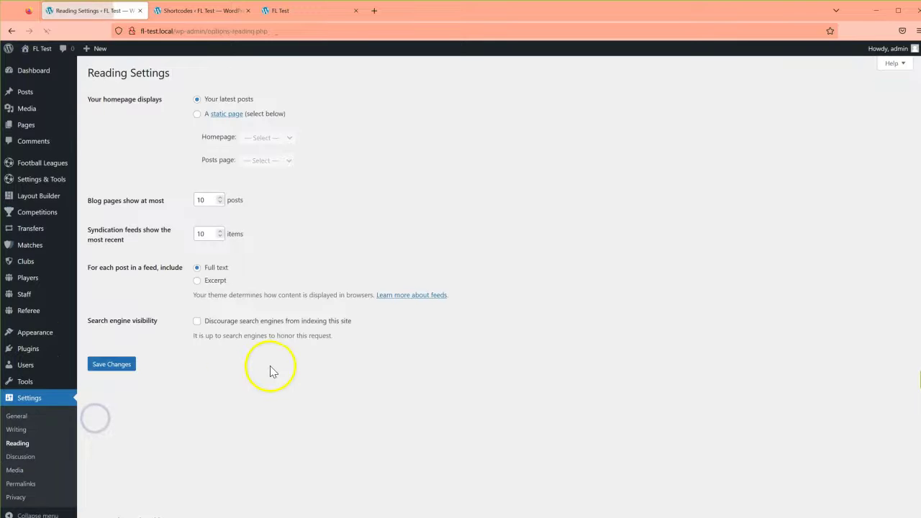
left_click(197, 114)
left_click(266, 138)
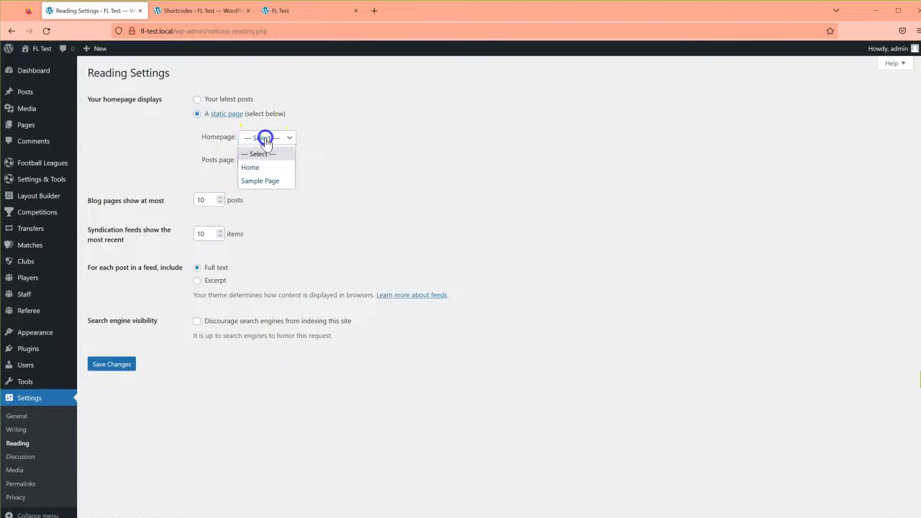
left_click(266, 169)
left_click(100, 365)
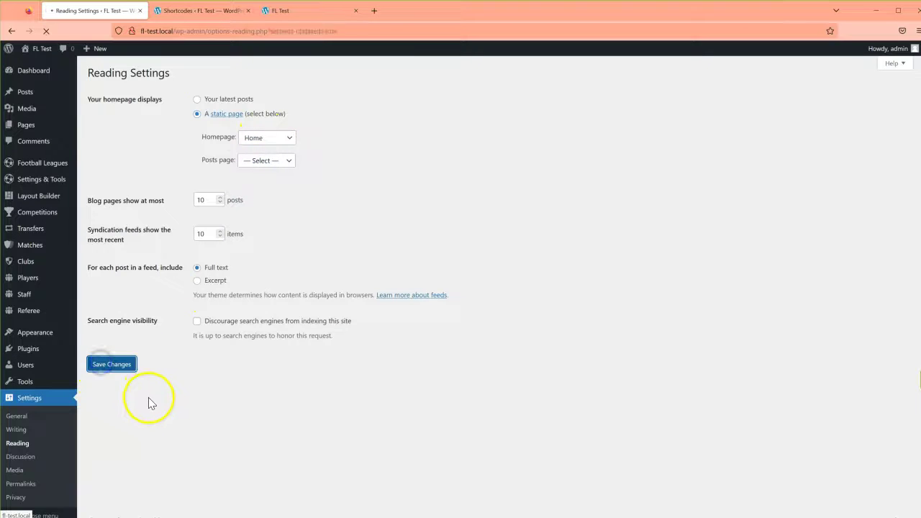
Step: View the site's front page in a separate browser tab and check the calendar slider, including the 13 Nov date
mouse_move(33, 48)
middle_click(31, 65)
left_click(181, 12)
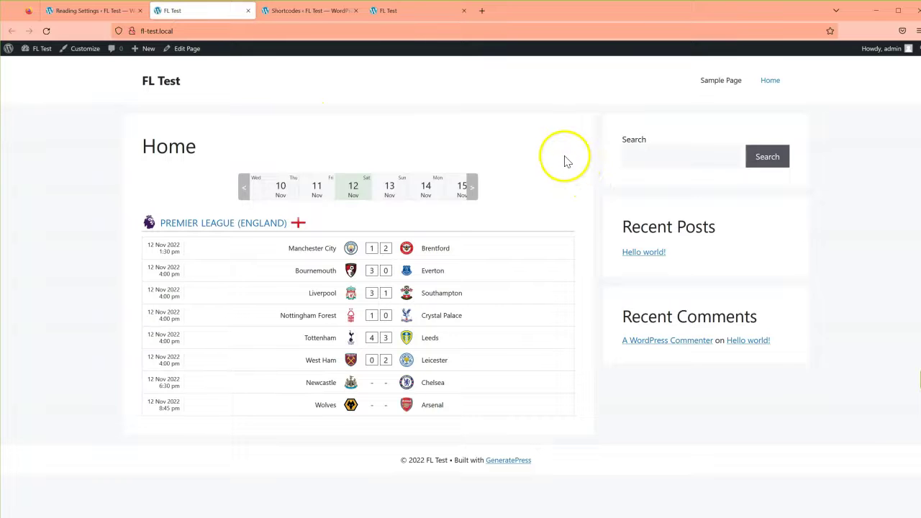
left_click(390, 185)
left_click(390, 186)
left_click(390, 187)
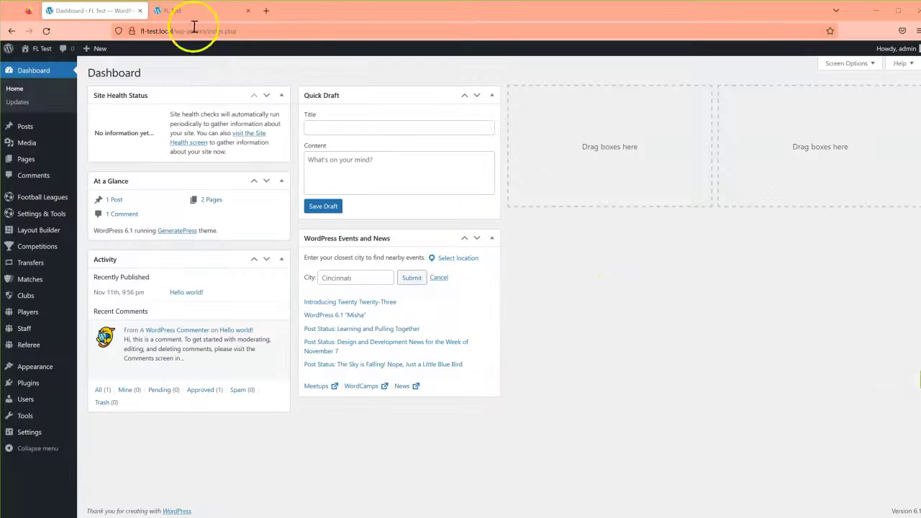
left_click(186, 15)
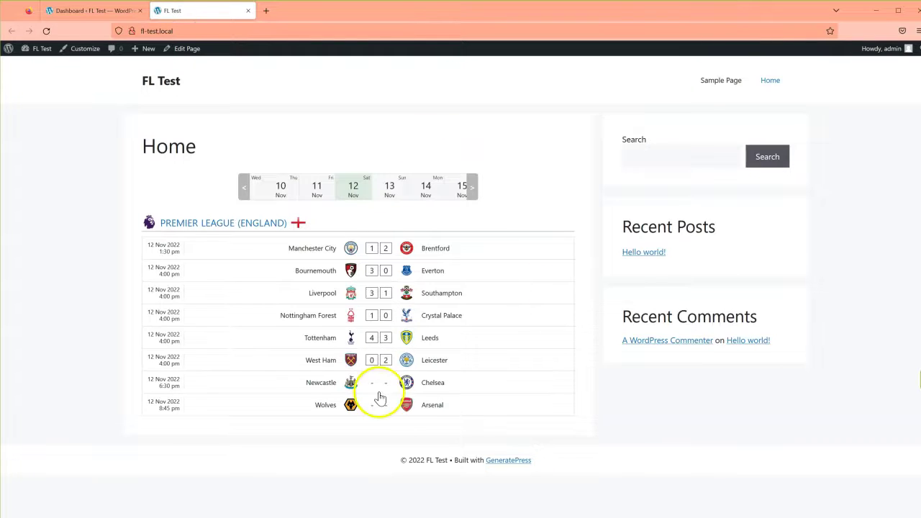
Step: Return to the dashboard, go to the Import API page and open its import options in the Configurator
left_click(97, 11)
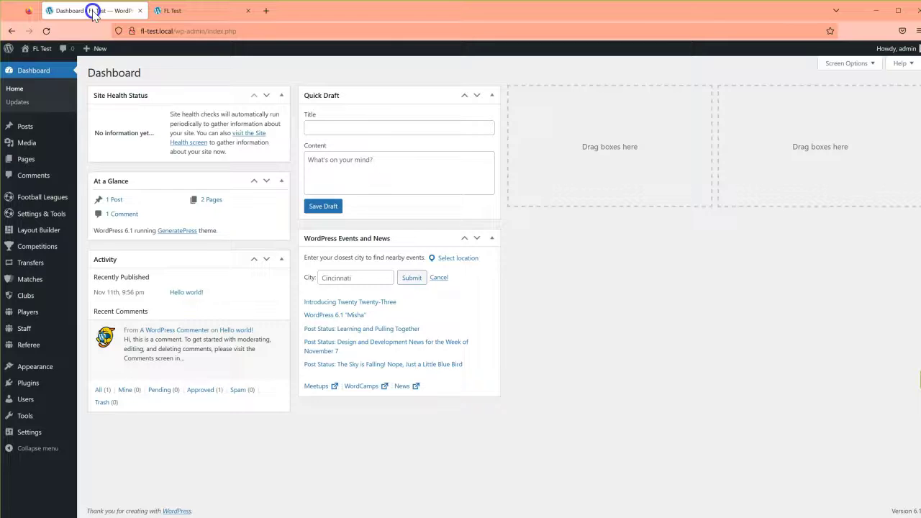
mouse_move(45, 213)
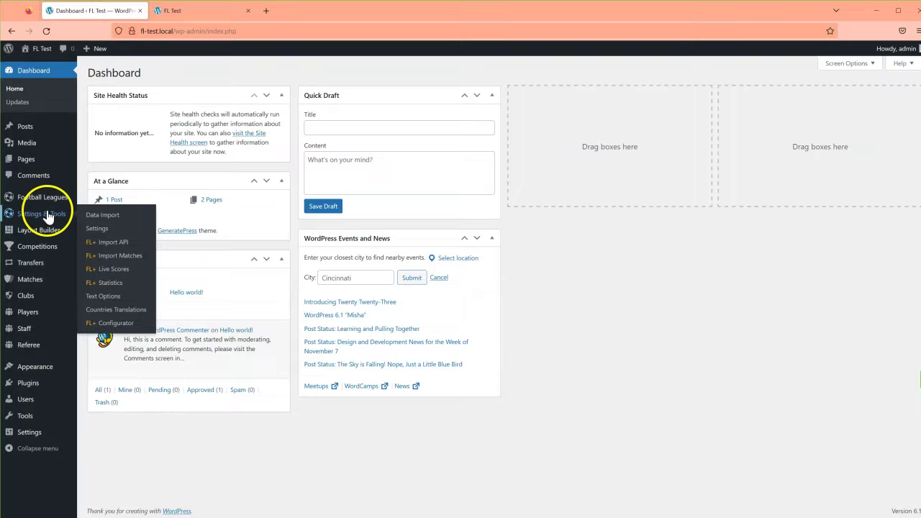
left_click(121, 244)
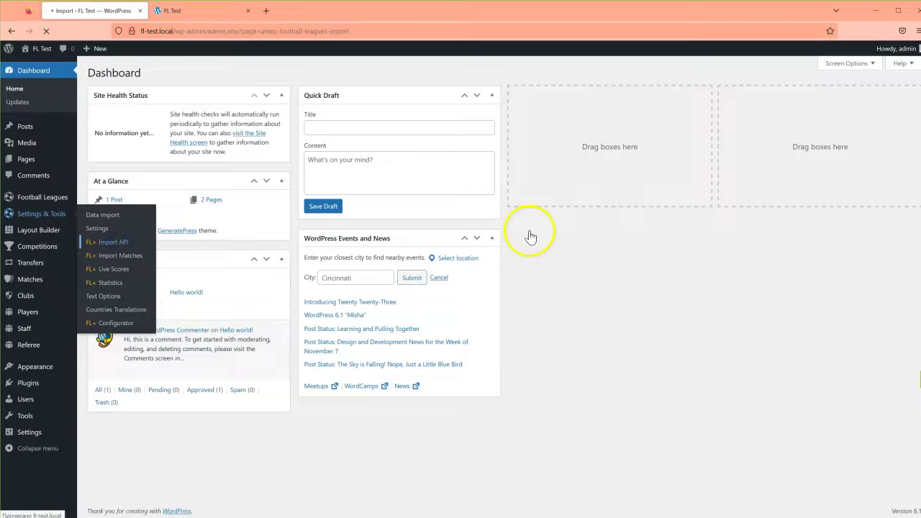
left_click(772, 114)
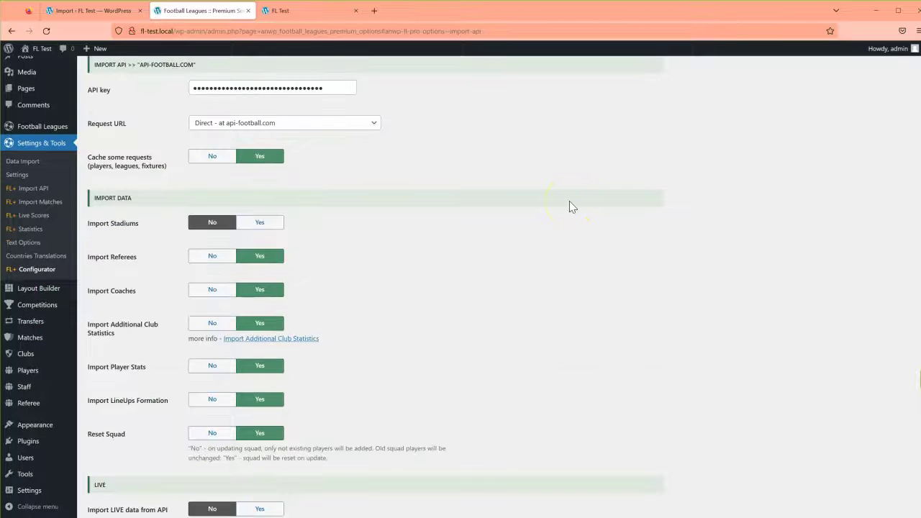
Step: Enable Live Scores, set the match list update period to 30 seconds, turn on the blinking effect for changed scores and save
scroll(569, 207, "up", 2)
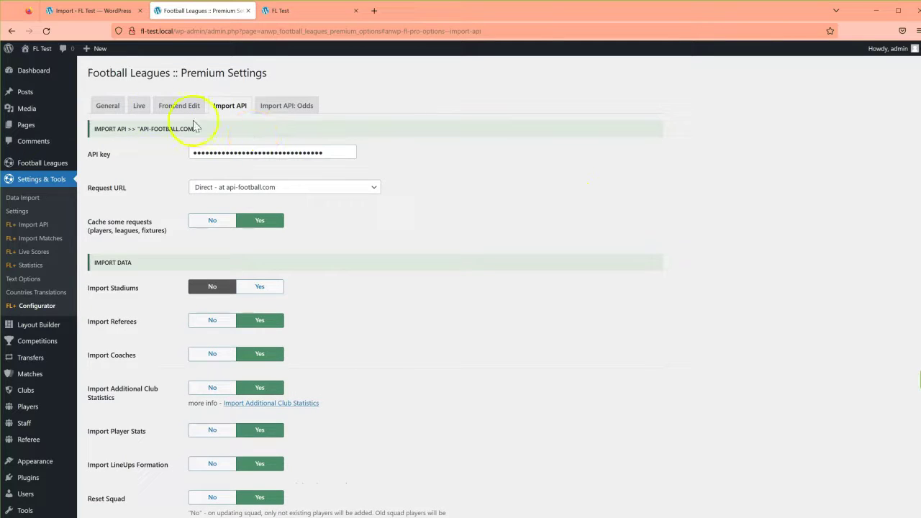
left_click(139, 107)
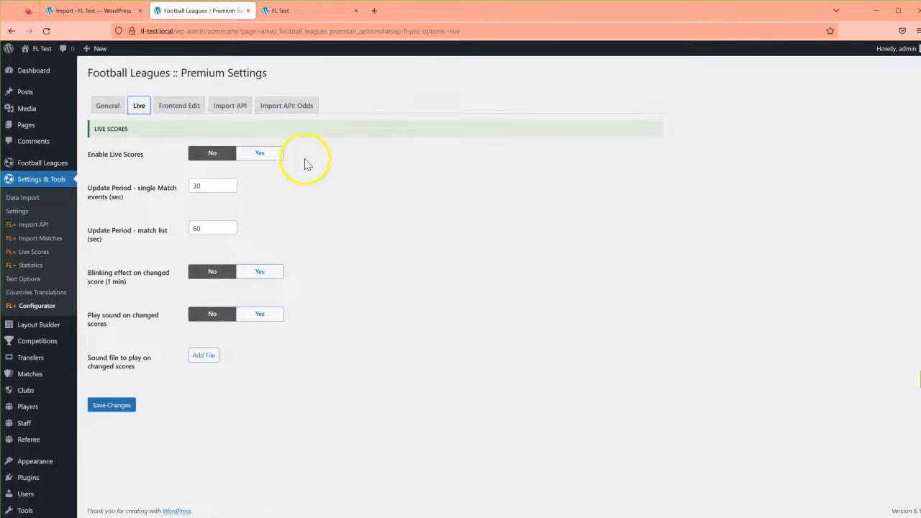
left_click(265, 155)
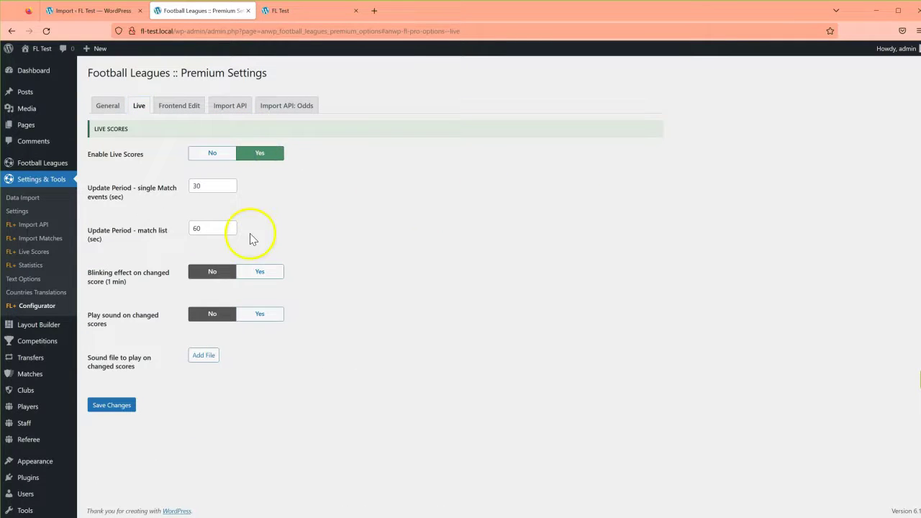
left_click(194, 227)
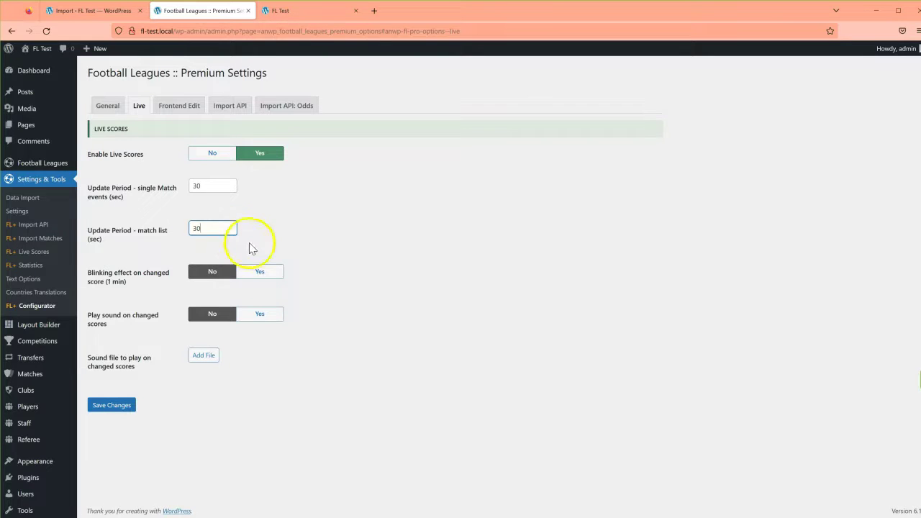
left_click(257, 272)
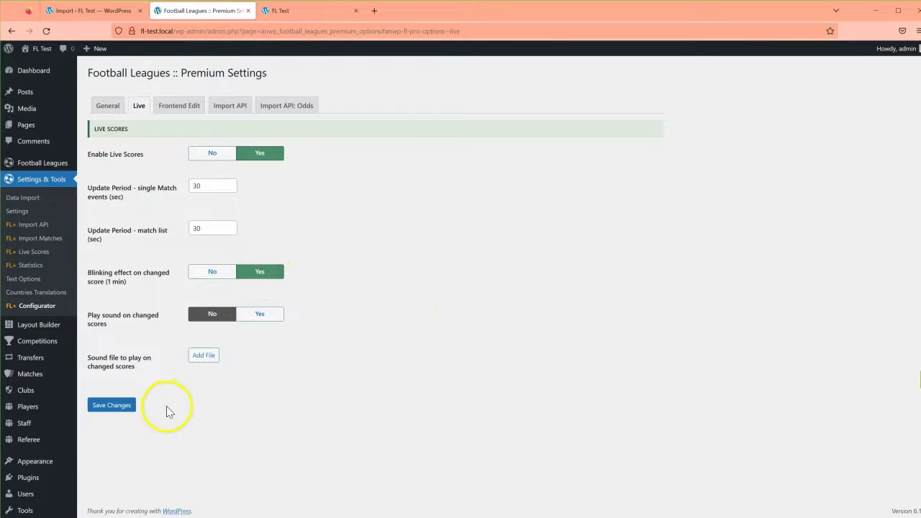
left_click(112, 405)
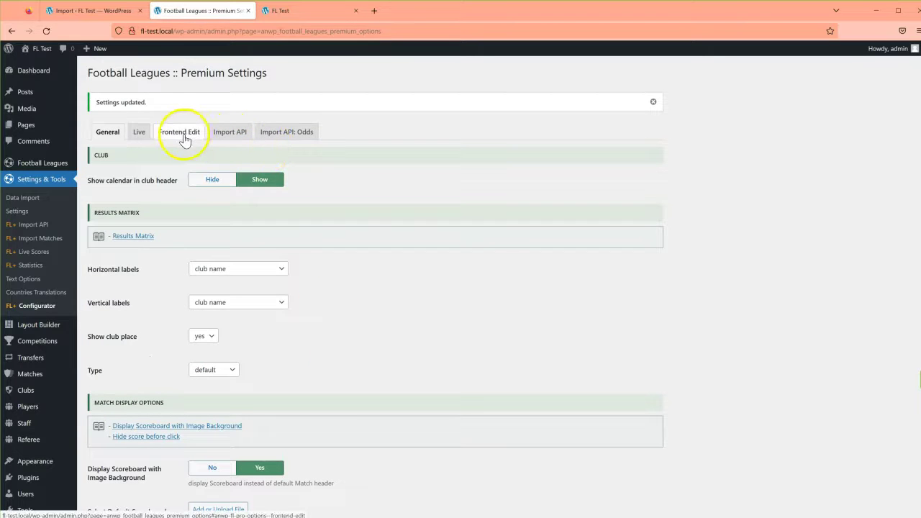
Step: Turn on importing LIVE data from the API in the Import API settings
left_click(218, 135)
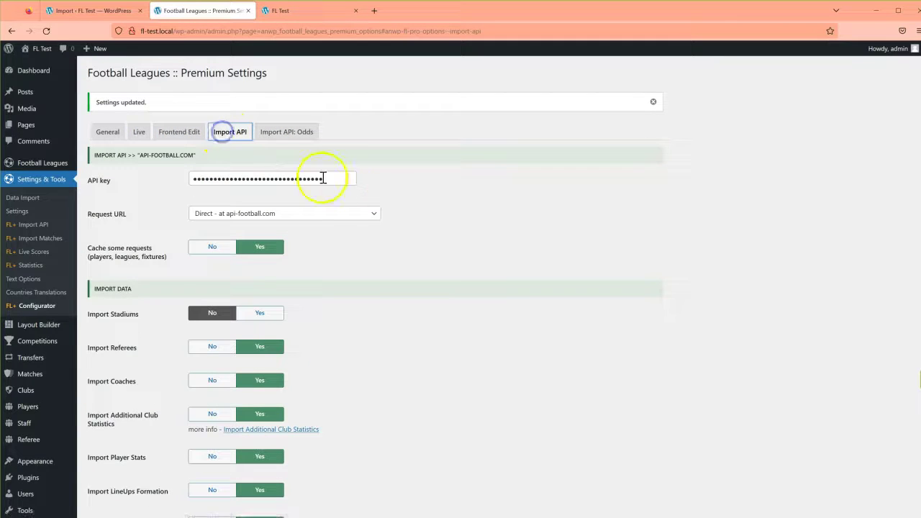
scroll(353, 202, "down", 3)
scroll(362, 209, "down", 2)
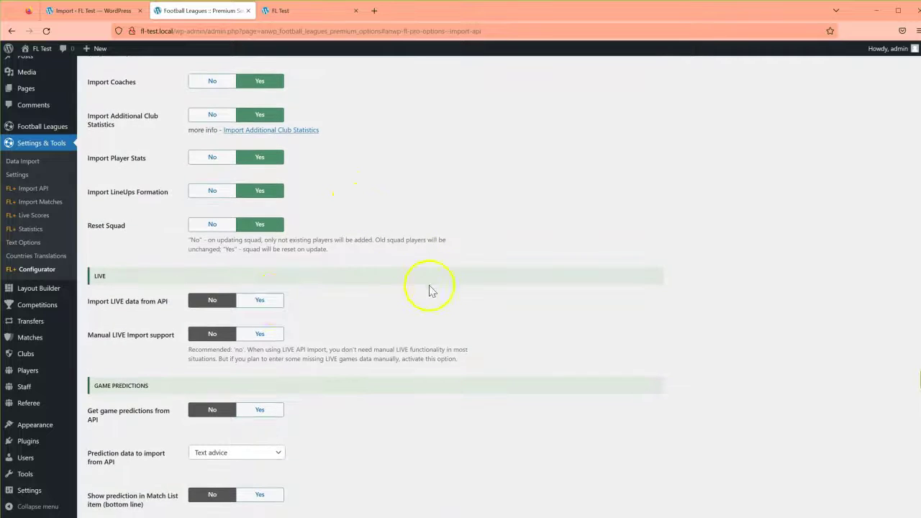
left_click(260, 303)
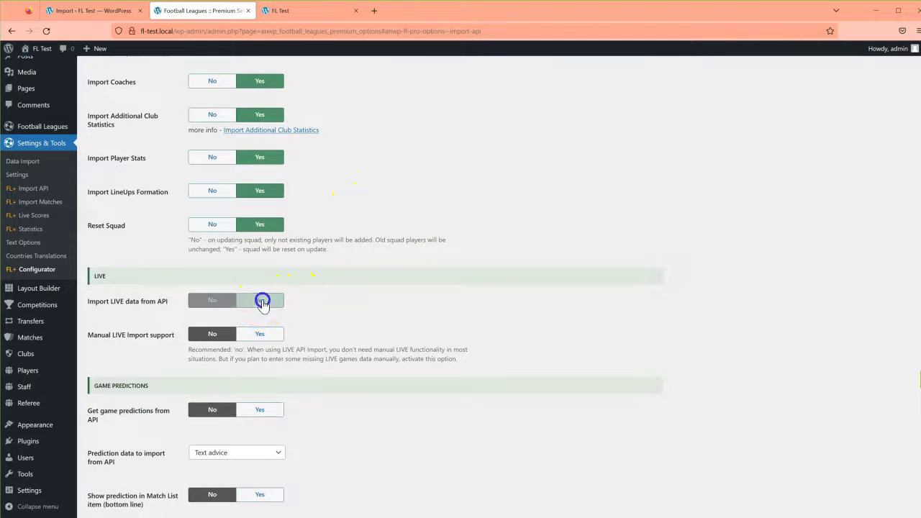
Step: Enable getting game predictions from the API, set the prediction data to Text advice + Comparison and save the settings
scroll(461, 259, "down", 3)
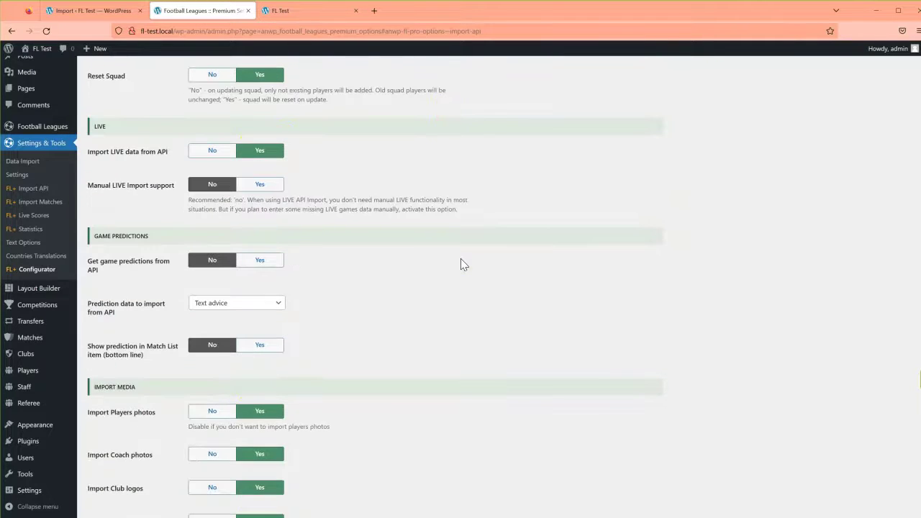
left_click(259, 261)
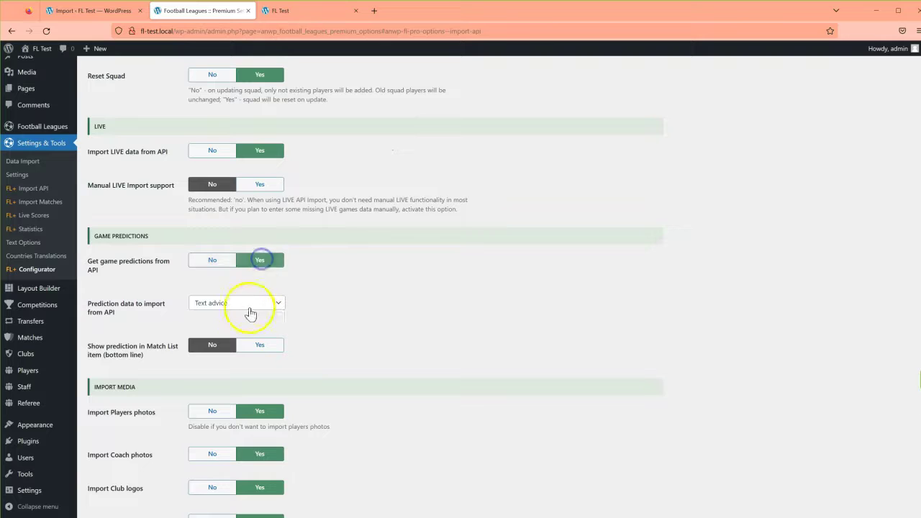
left_click(242, 305)
left_click(244, 332)
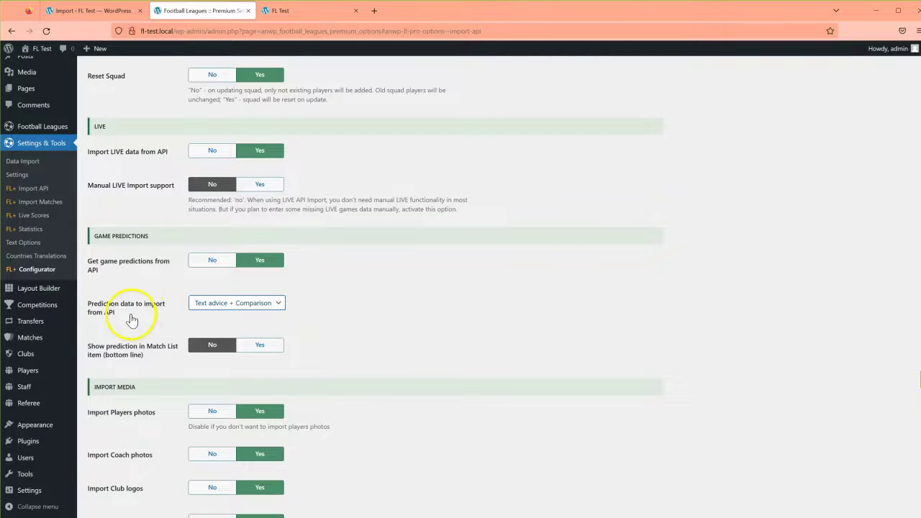
scroll(432, 264, "down", 5)
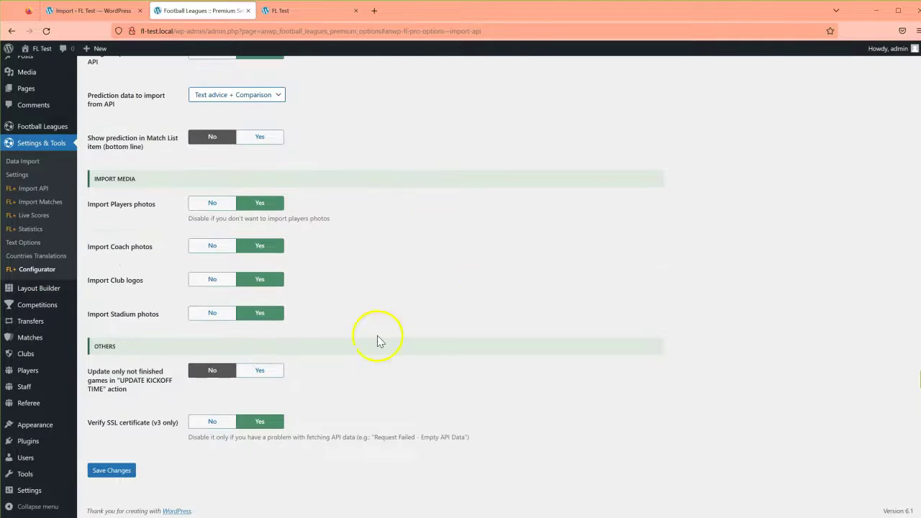
left_click(112, 471)
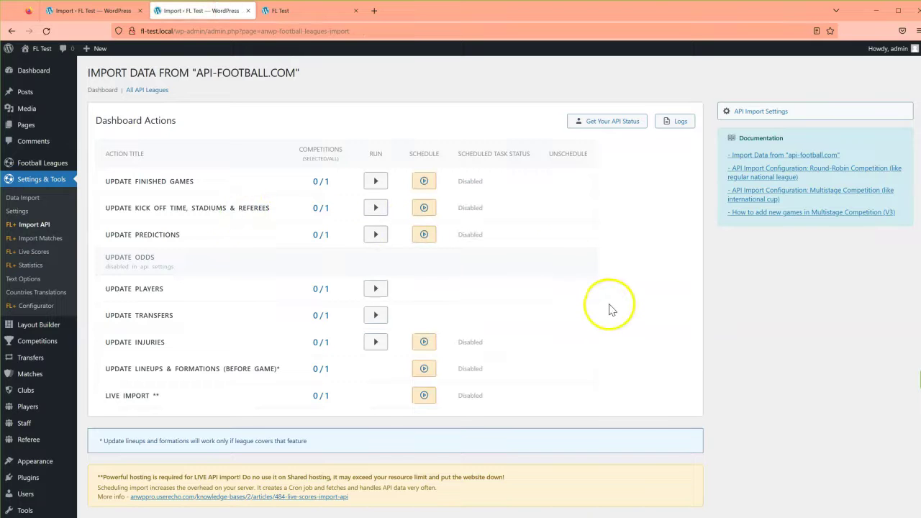
Step: Select Premier League 2022-2023 for the Update Predictions action and run it
left_click(321, 235)
left_click(686, 300)
left_click(684, 336)
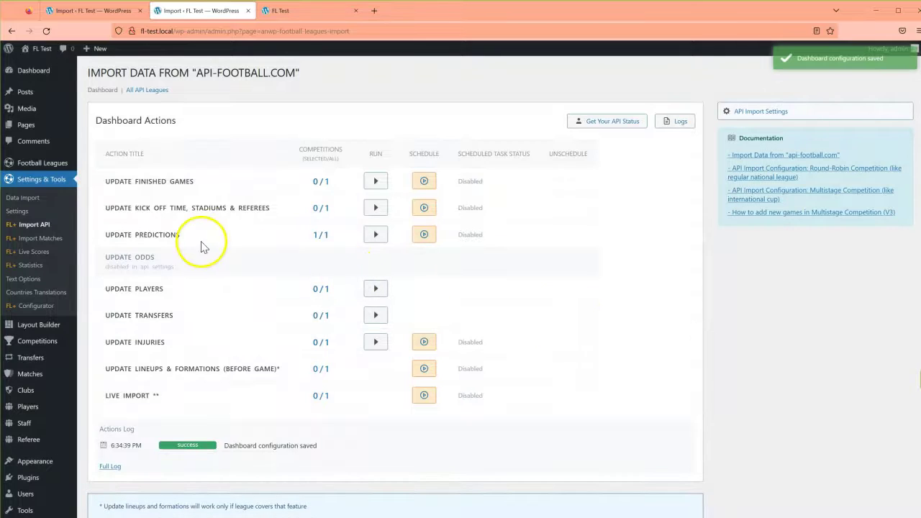
left_click(375, 236)
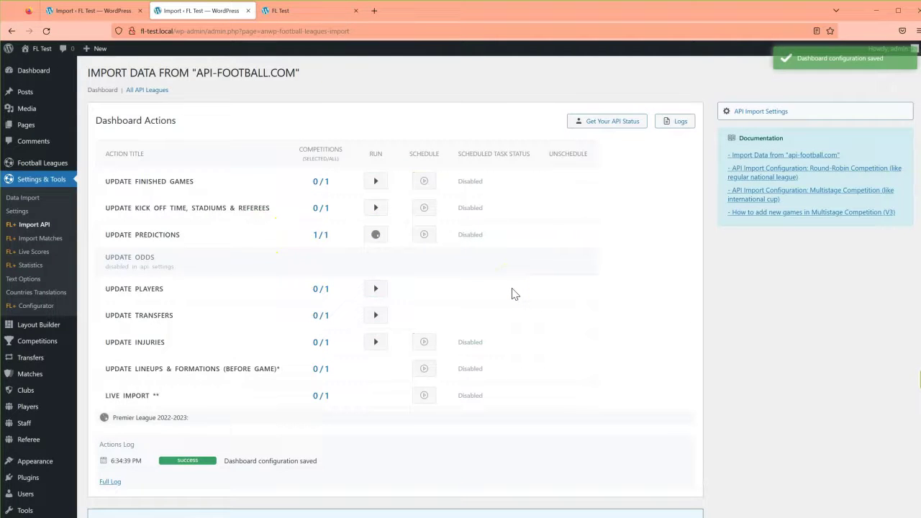
left_click(487, 295)
Step: Select Premier League 2022-2023 for Live Import and schedule the import task
left_click(324, 397)
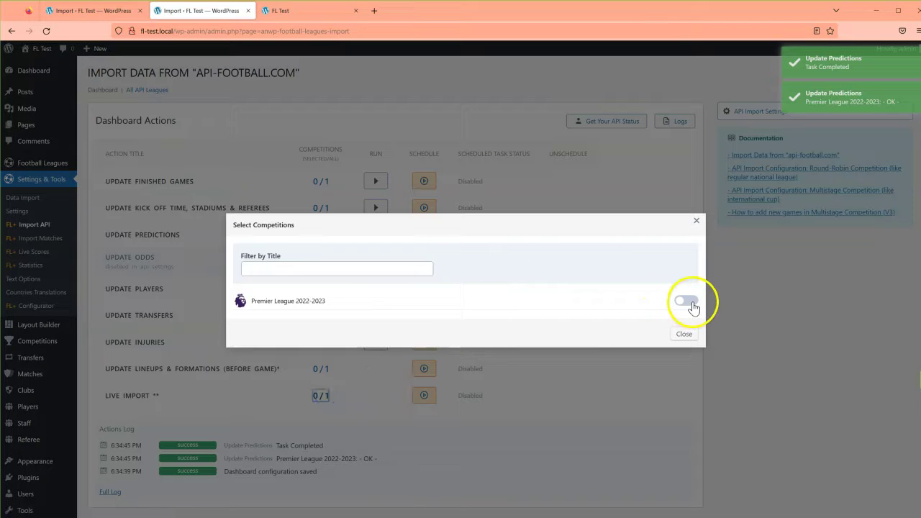
left_click(687, 302)
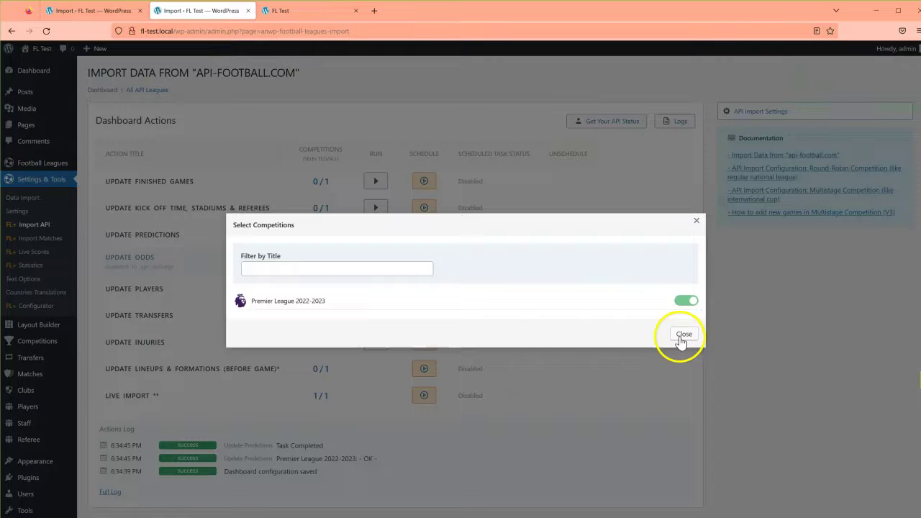
left_click(680, 336)
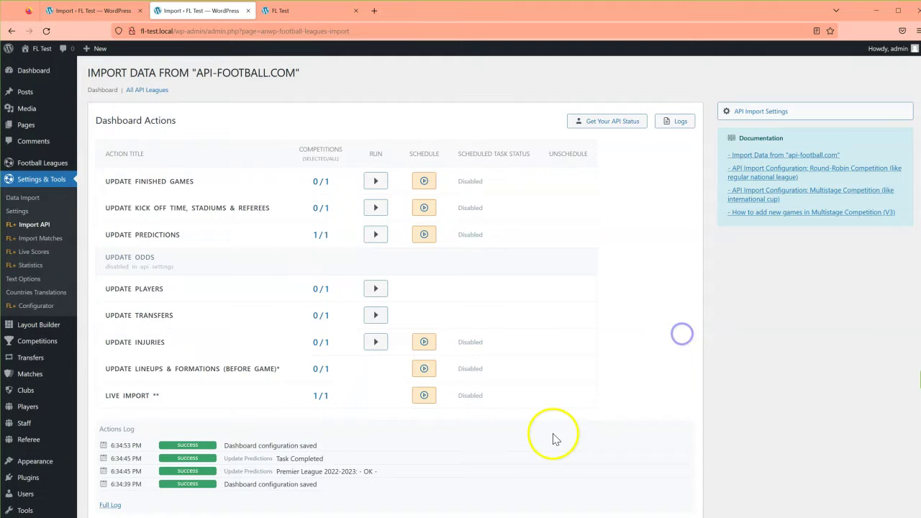
left_click(424, 397)
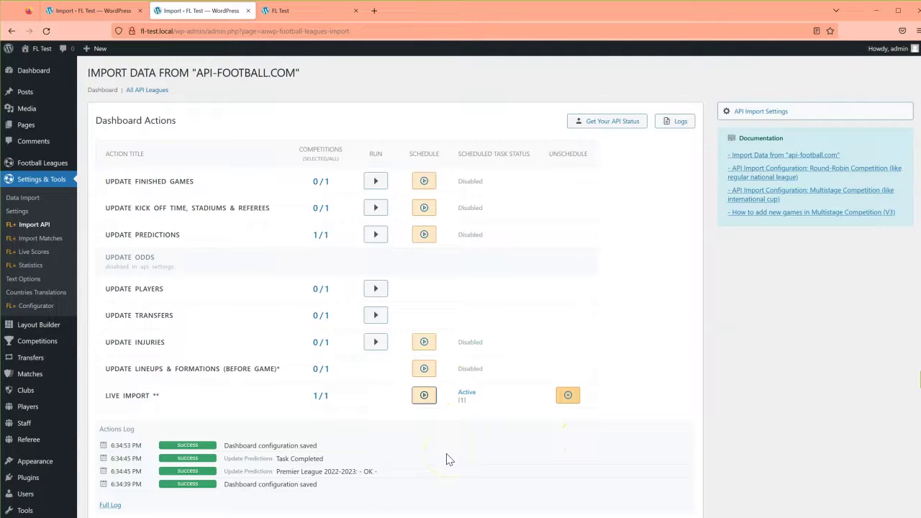
Step: Reload the site's front page and view the Newcastle–Chelsea match in a separate browser tab
left_click(301, 17)
key("F5")
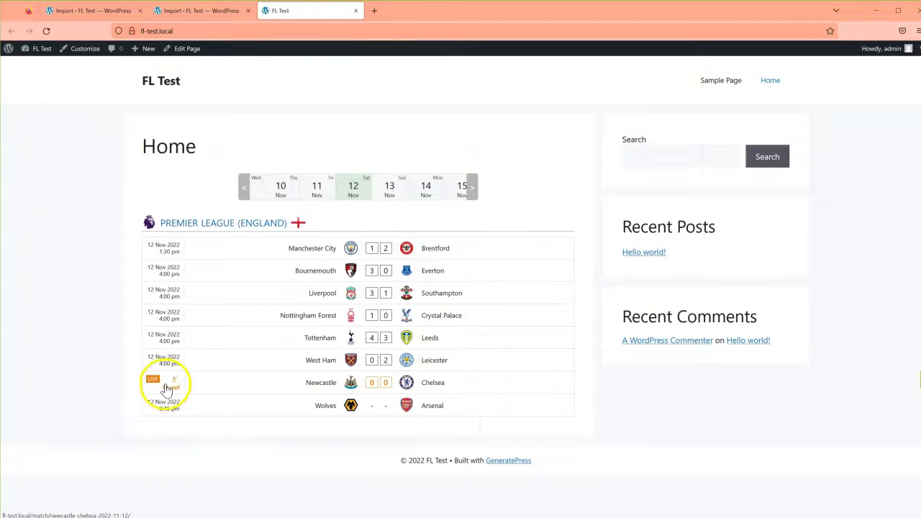
middle_click(380, 384)
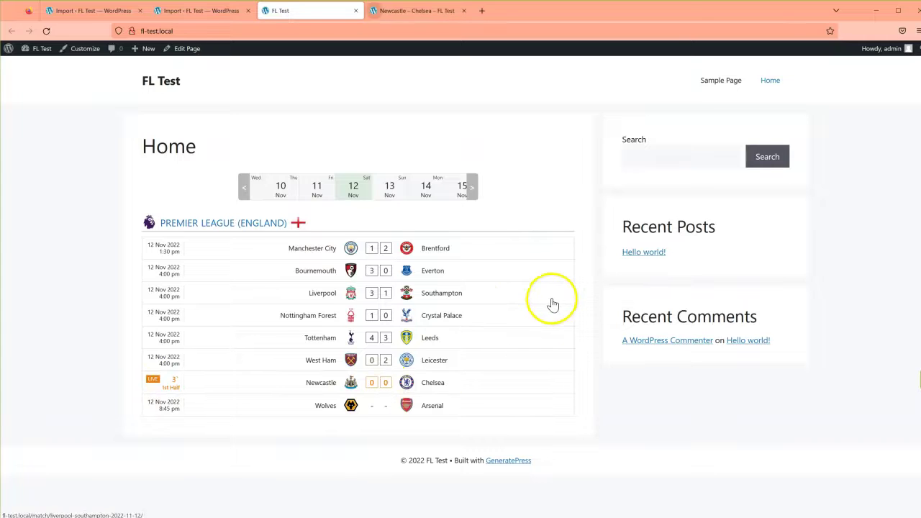
left_click(411, 10)
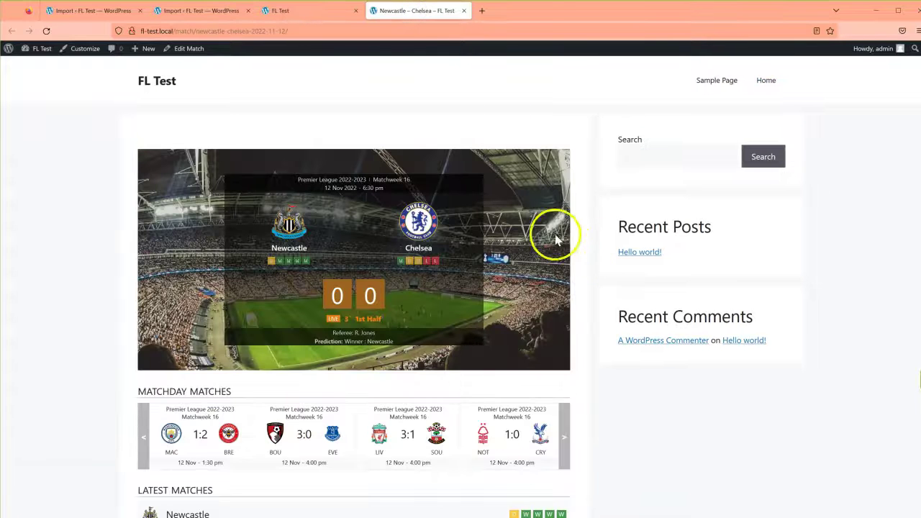
Step: Check the match page's scoreboard, matchday matches and latest matches, and return to the front page
scroll(532, 219, "down", 3)
scroll(540, 223, "up", 3)
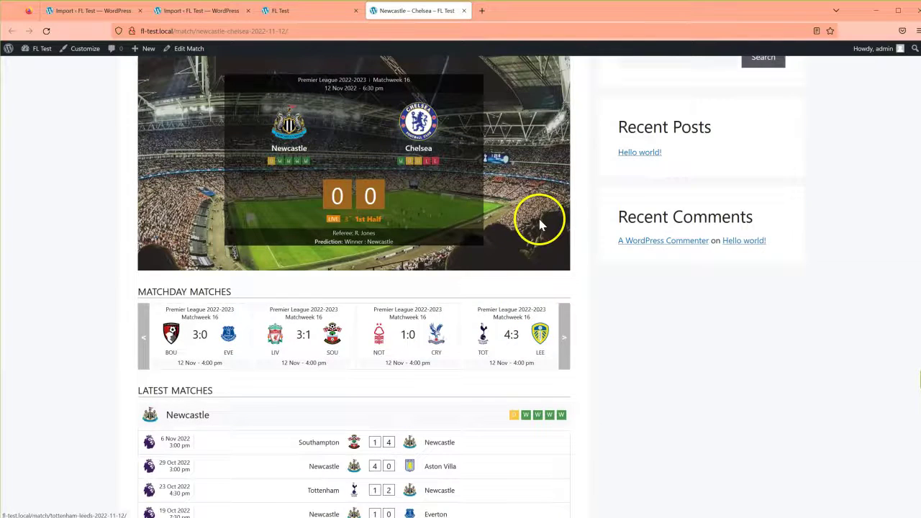
scroll(573, 251, "down", 5)
scroll(572, 252, "up", 5)
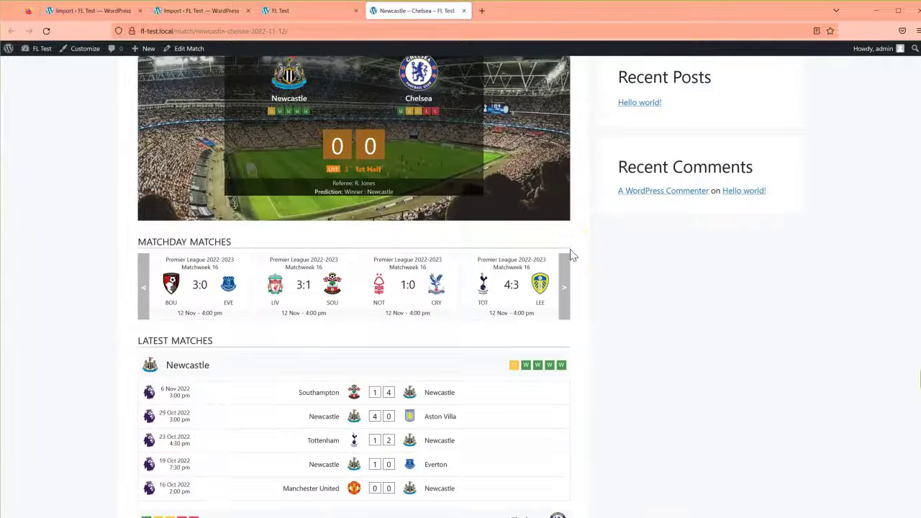
scroll(573, 256, "up", 2)
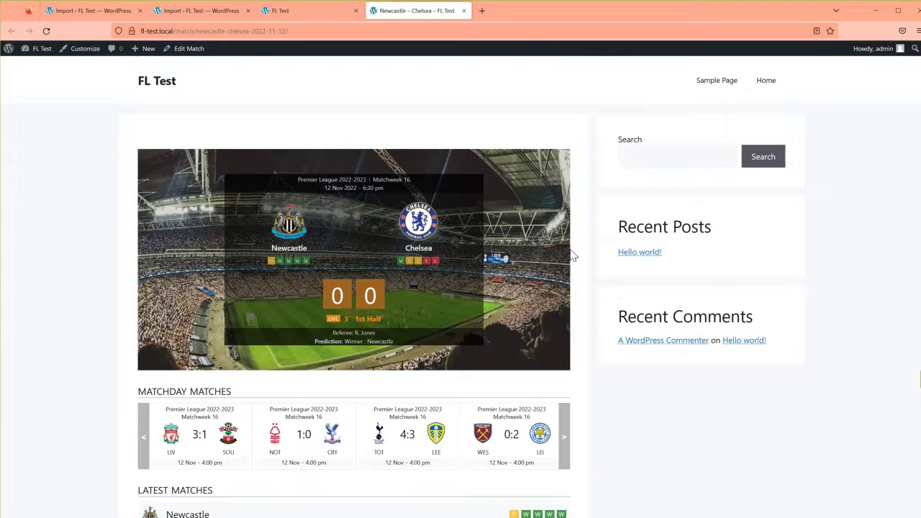
left_click(303, 262)
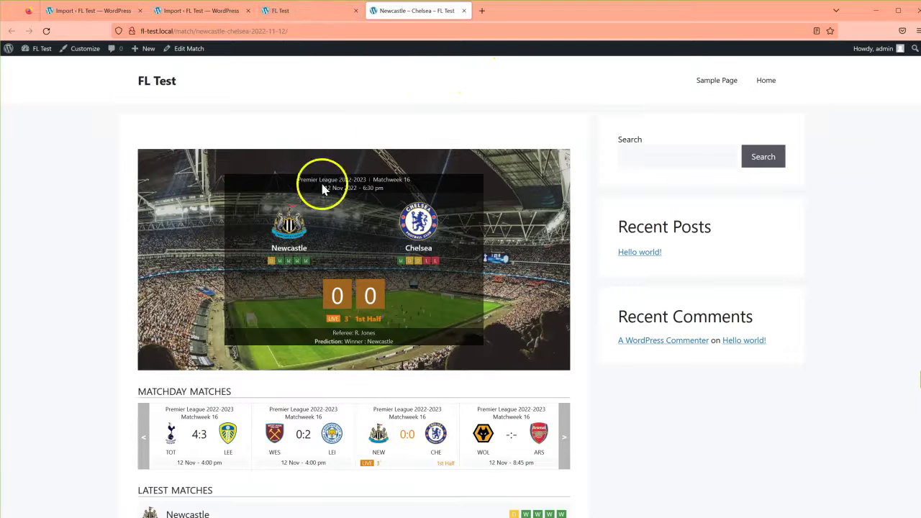
left_click(288, 11)
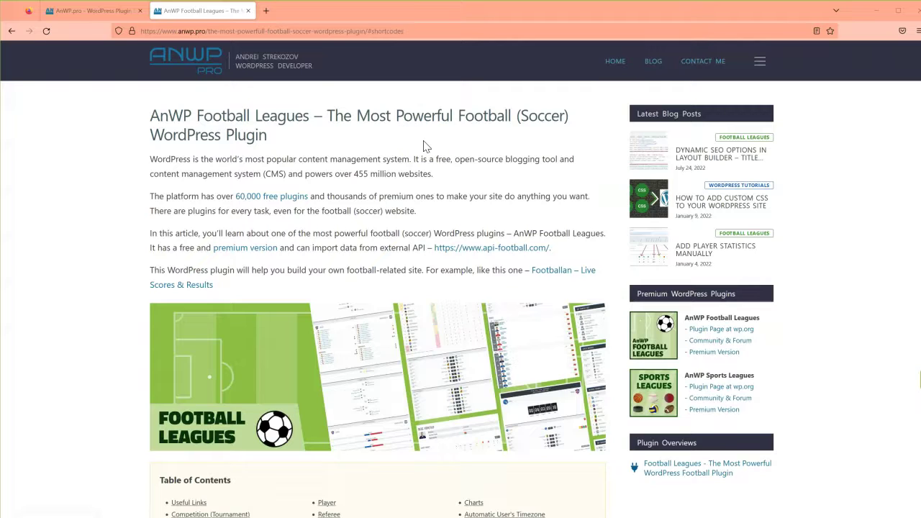
Step: Read through the AnWP Football Leagues overview article on anwp.pro, from the table of contents through the Commentary Block section
scroll(425, 146, "down", 5)
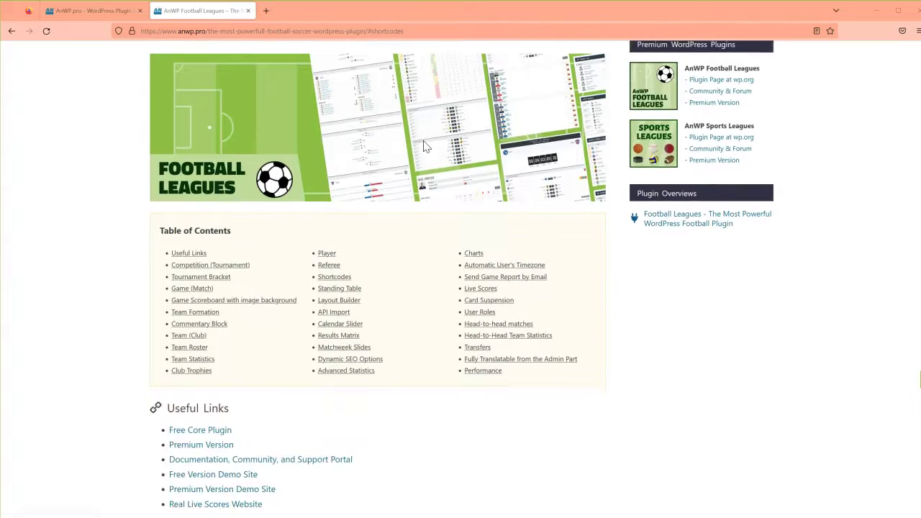
left_click(687, 273)
scroll(688, 273, "down", 2)
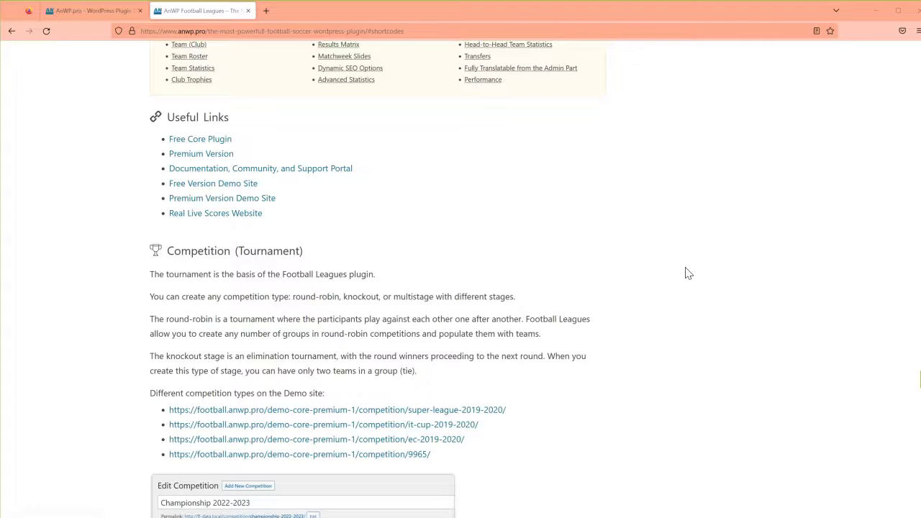
left_click(601, 261)
scroll(600, 261, "down", 10)
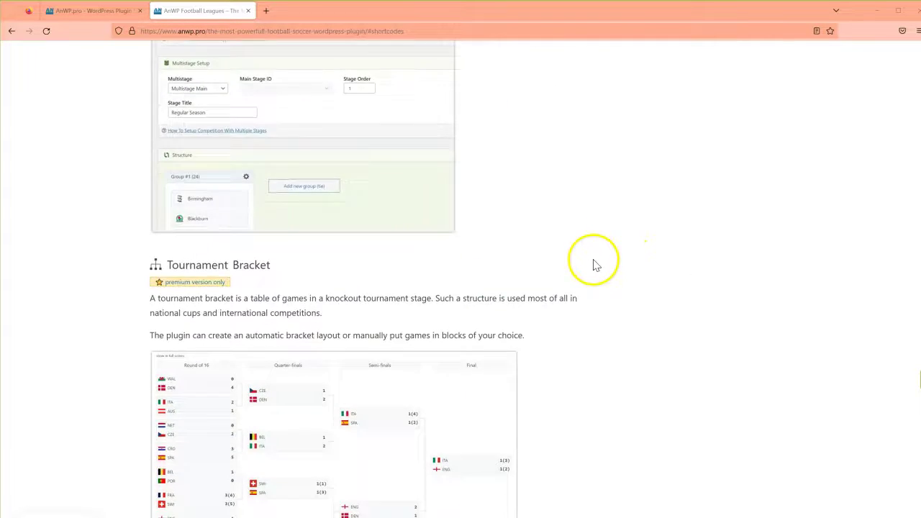
scroll(595, 265, "down", 2)
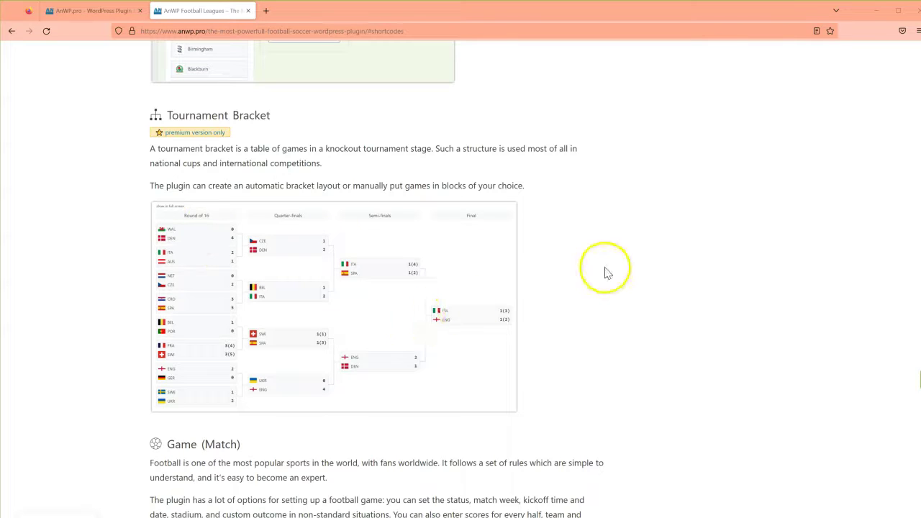
scroll(604, 272, "down", 3)
scroll(604, 272, "down", 12)
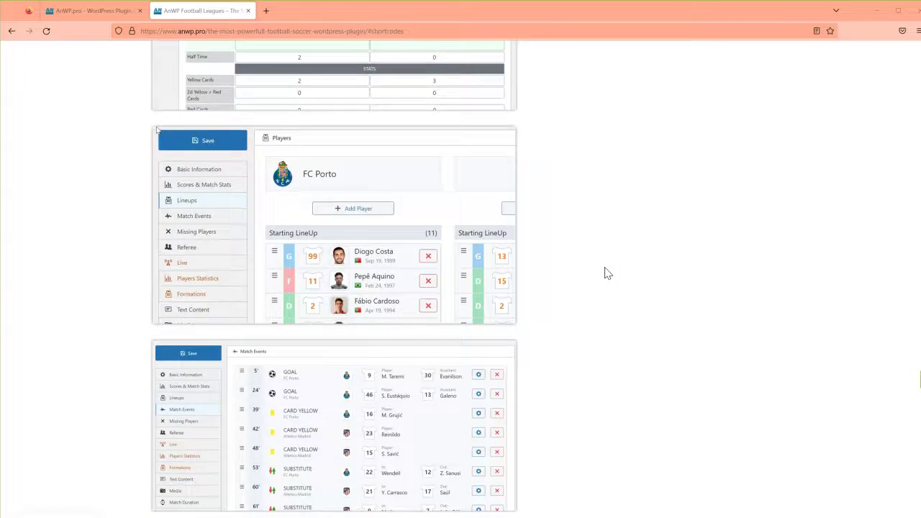
scroll(604, 274, "down", 5)
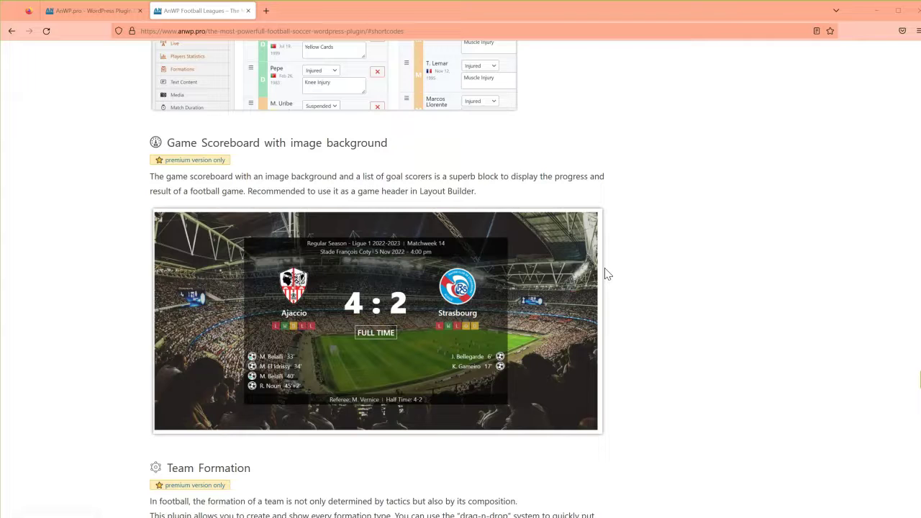
scroll(675, 306, "down", 5)
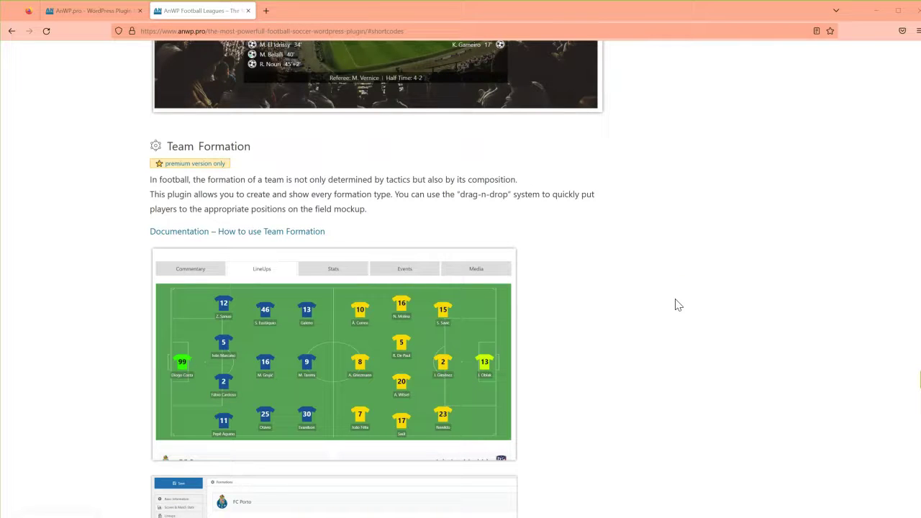
scroll(676, 305, "down", 1)
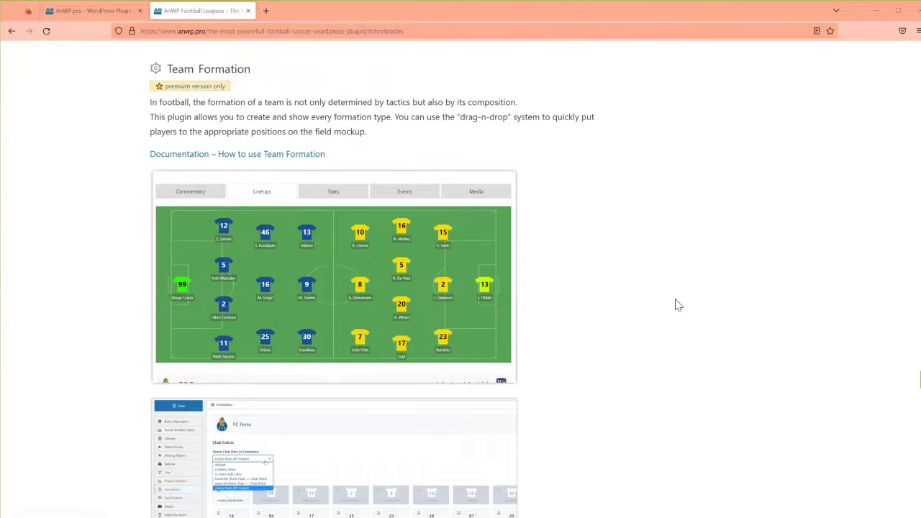
scroll(669, 305, "down", 7)
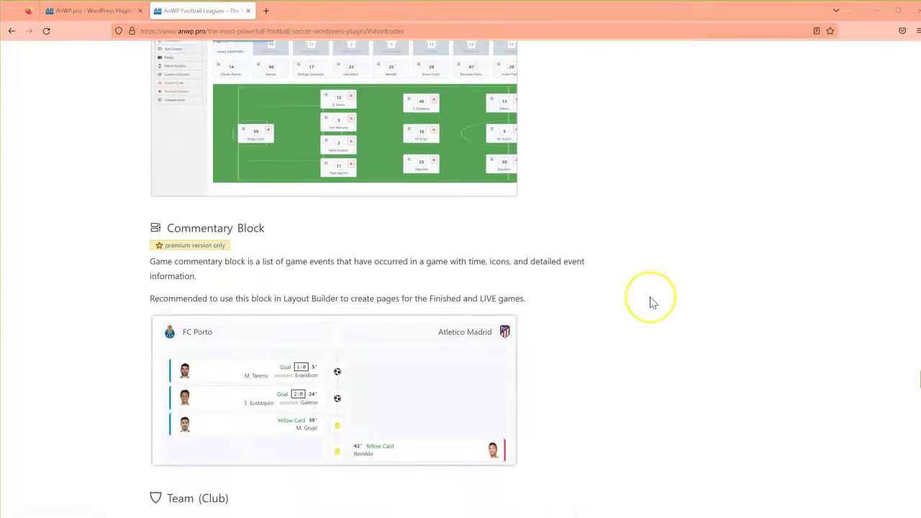